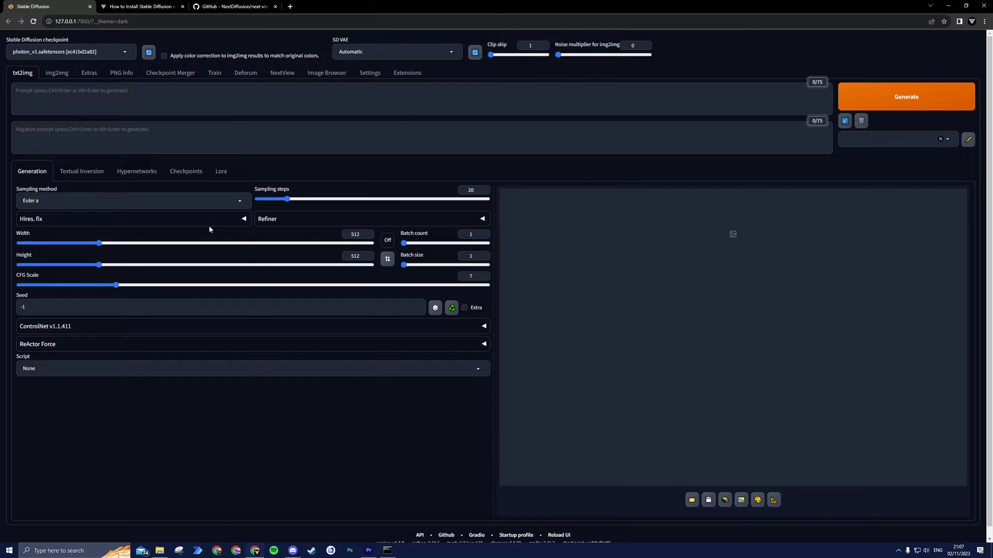
Copy the web address of the NextDiffusion/next-view GitHub repository.
left_click(140, 8)
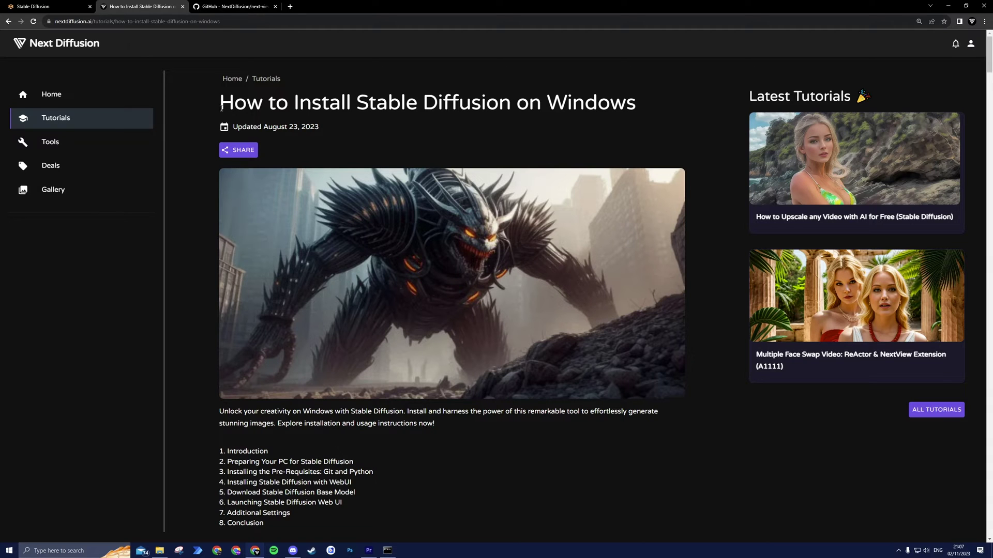
mouse_move(220, 107)
left_mouse_down()
mouse_move(638, 103)
mouse_move(221, 103)
left_mouse_up()
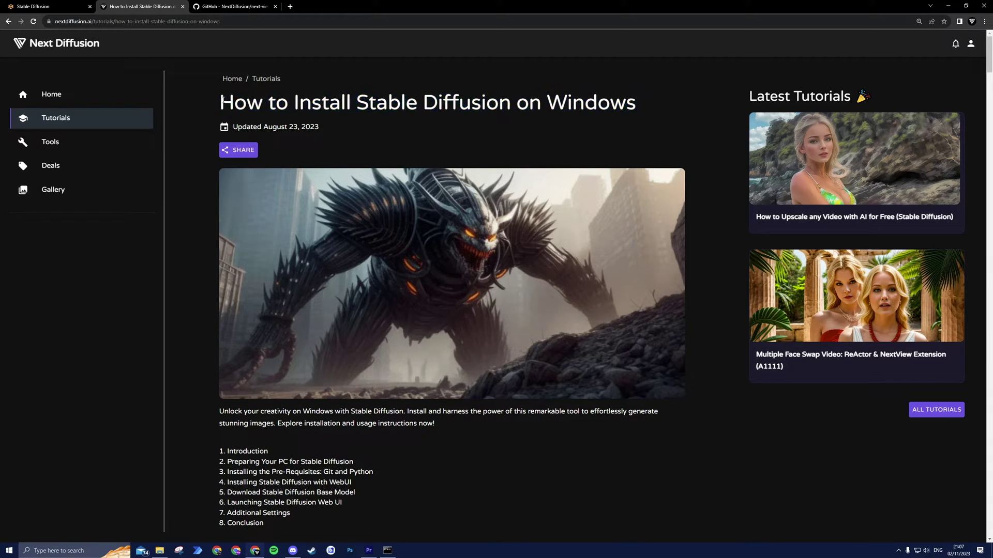
left_click(230, 10)
left_click(188, 22)
key("ctrl+c")
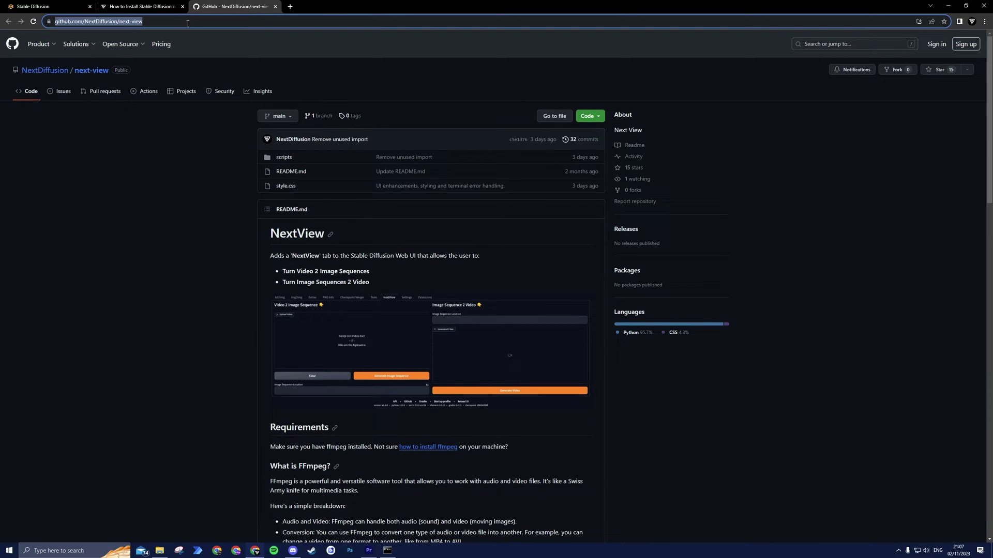
Paste the next-view repository URL into the Extensions 'Install from URL' field.
left_click(47, 6)
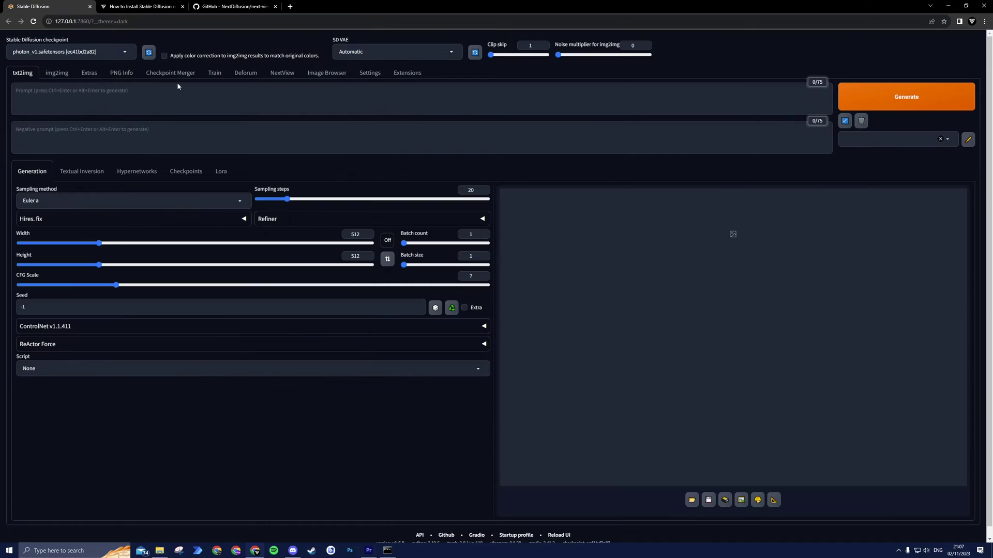
left_click(281, 75)
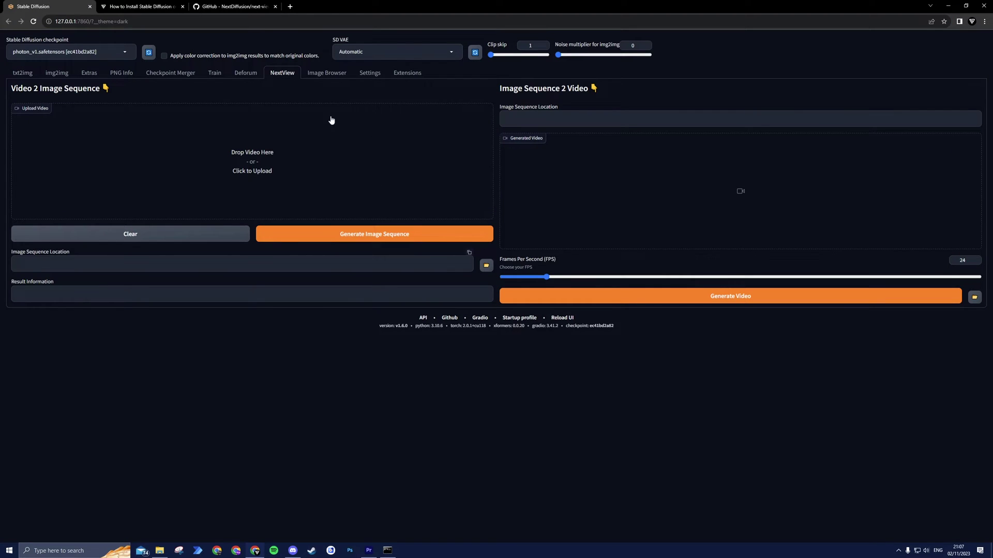
left_click(407, 73)
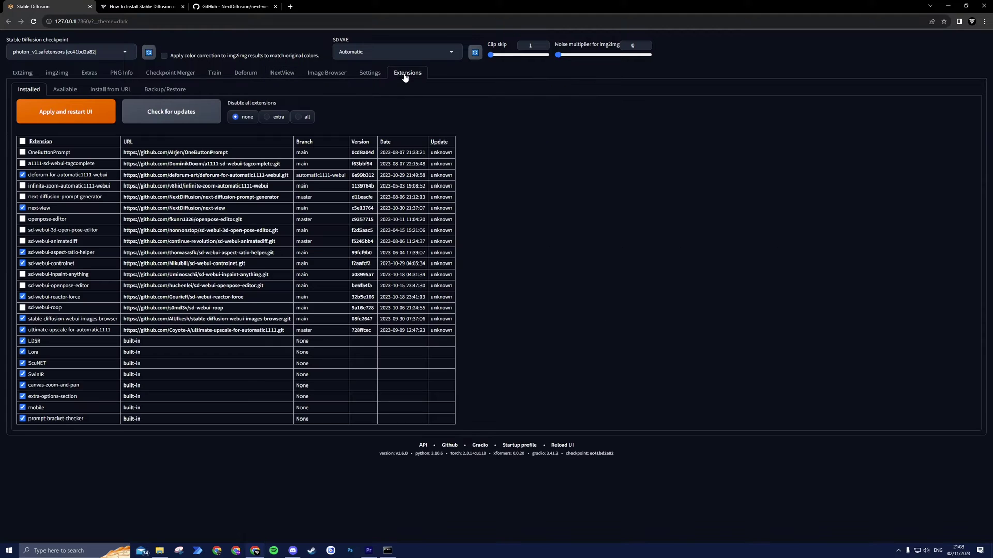
left_click(112, 93)
left_click(79, 115)
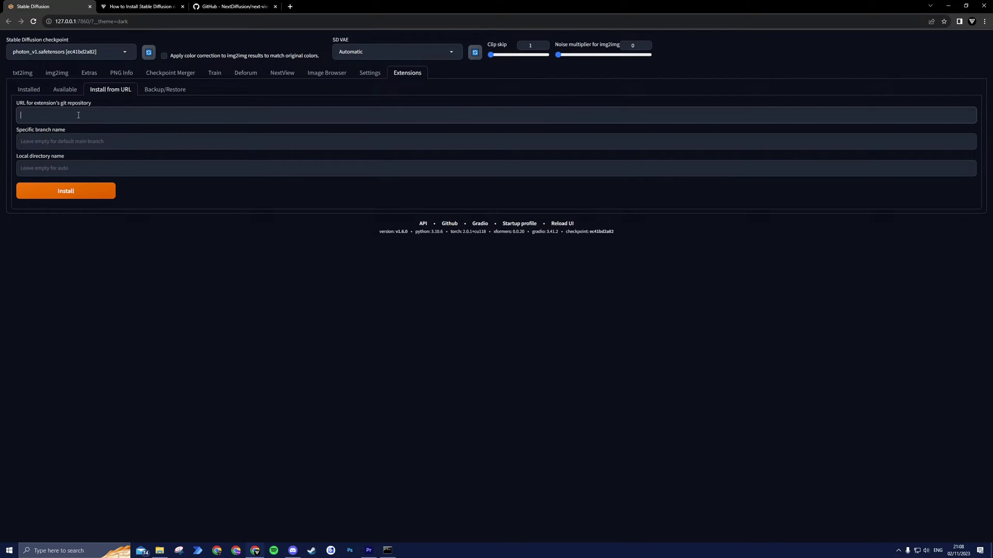
key("ctrl+v")
left_click_drag(141, 115, 16, 120)
Install the next-view extension, then apply and restart the UI from the Installed list.
left_click(129, 116)
left_click(68, 194)
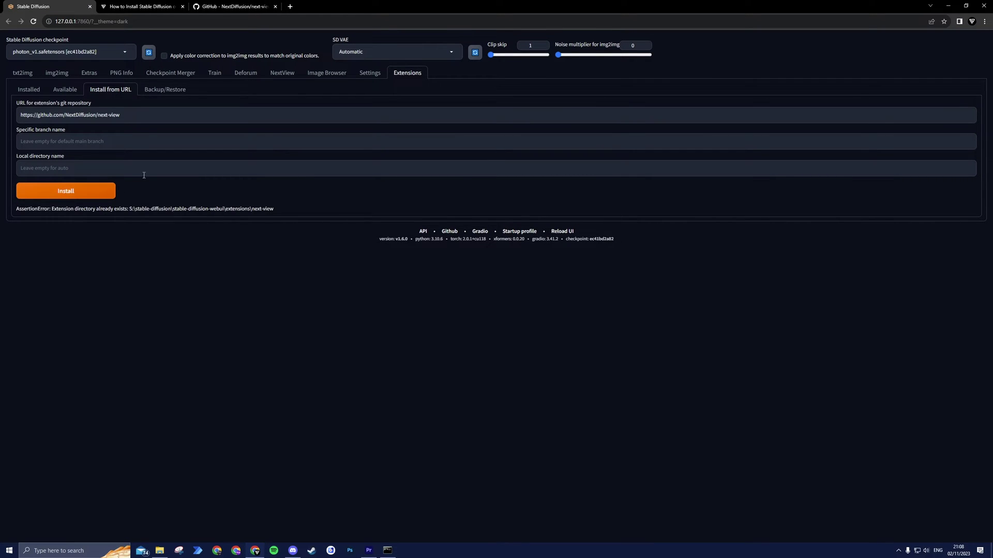
left_click(36, 91)
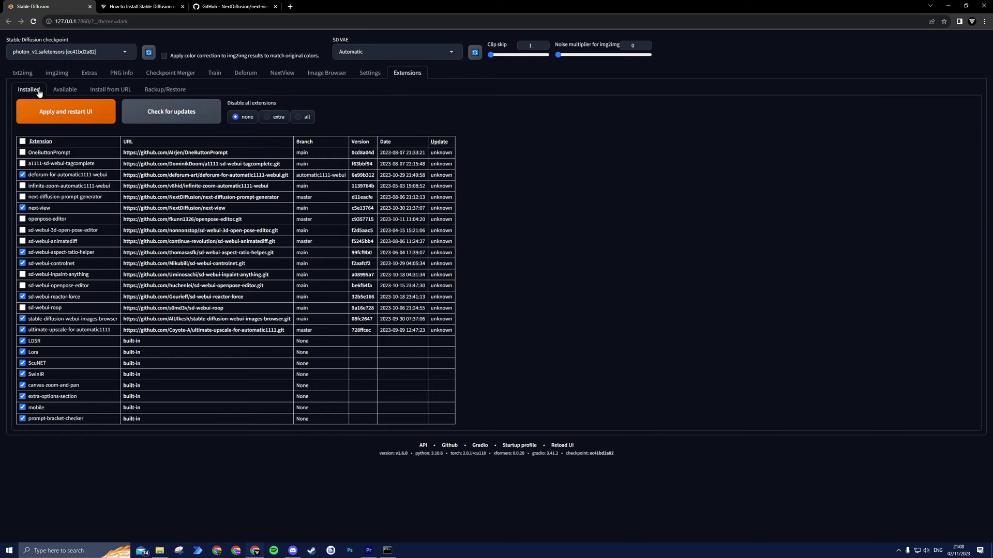
left_click(67, 116)
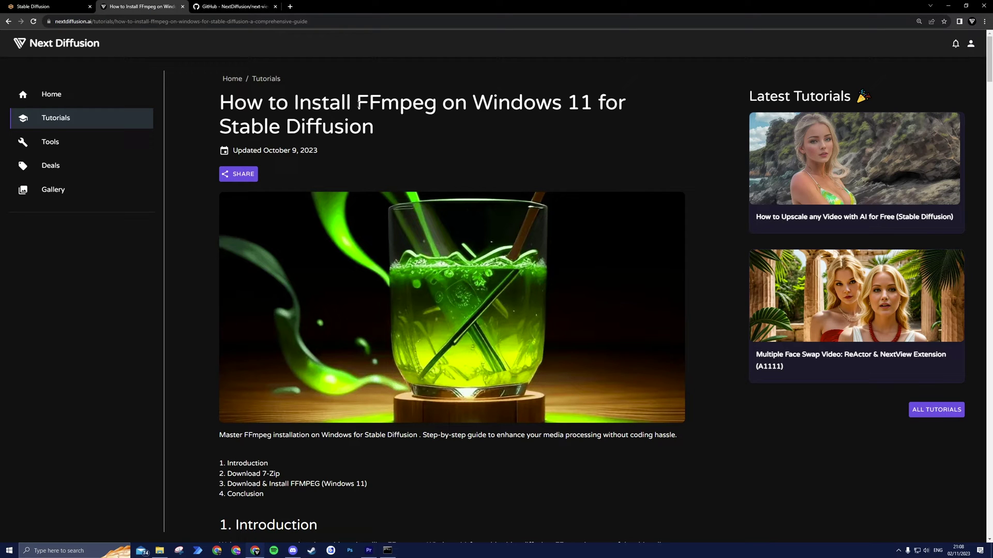
Wait for the WebUI to finish reloading to txt2img while viewing the FFmpeg install tutorial.
left_click_drag(358, 103, 435, 106)
left_click(434, 107)
scroll(435, 117, "down", 7)
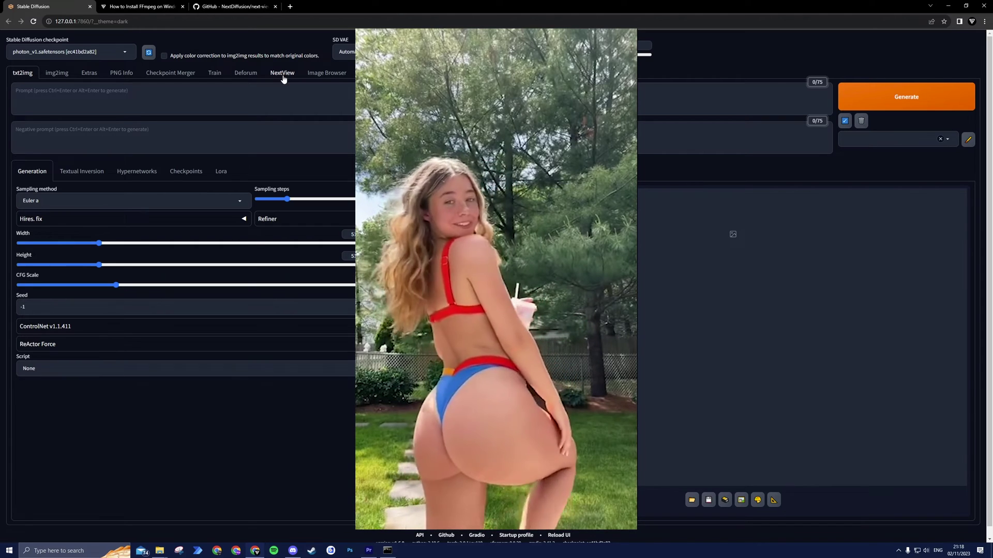
In NextView, split the uploaded video into 211 PNG frames at 30 fps and open their folder.
left_click(282, 76)
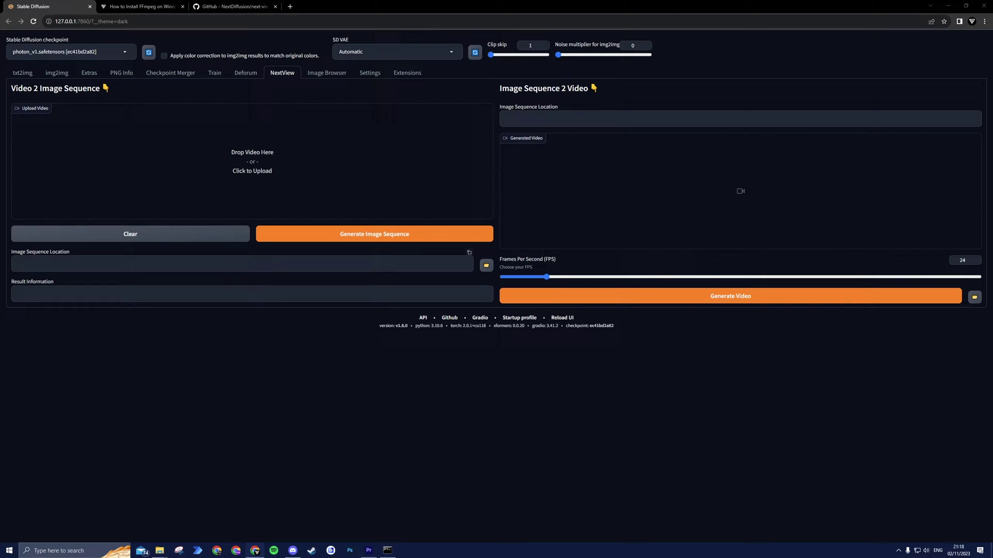
left_click_drag(179, 150, 177, 151)
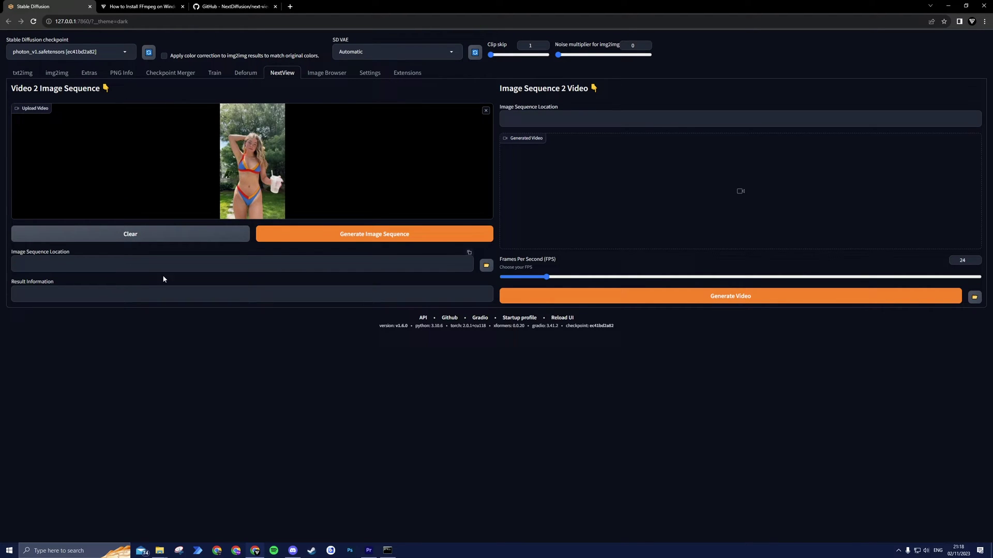
left_click(361, 240)
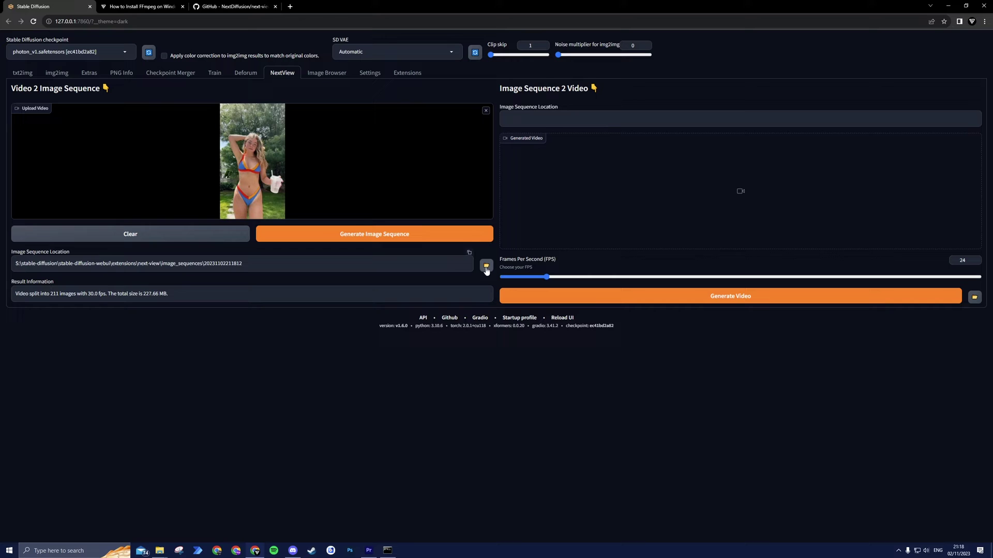
left_click(486, 266)
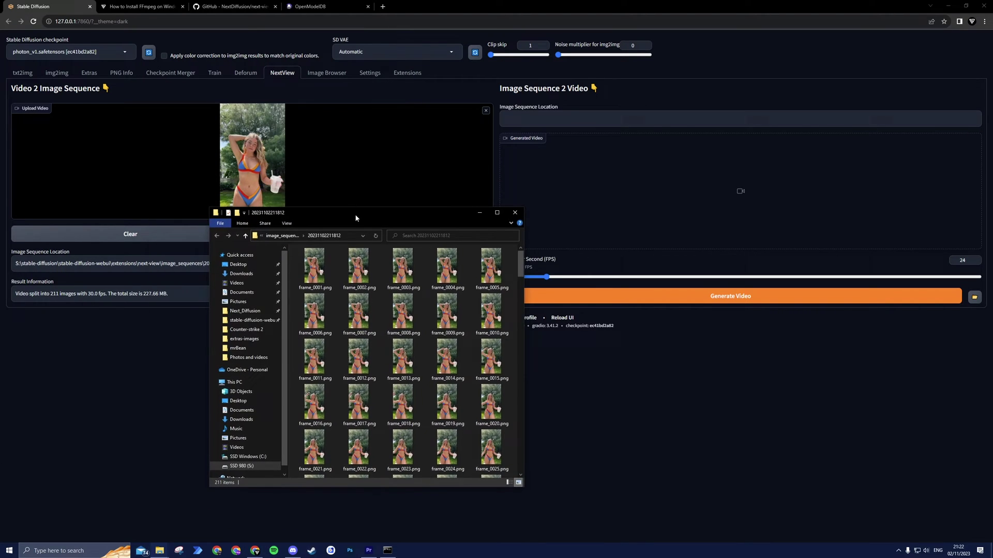
left_click_drag(355, 219, 349, 223)
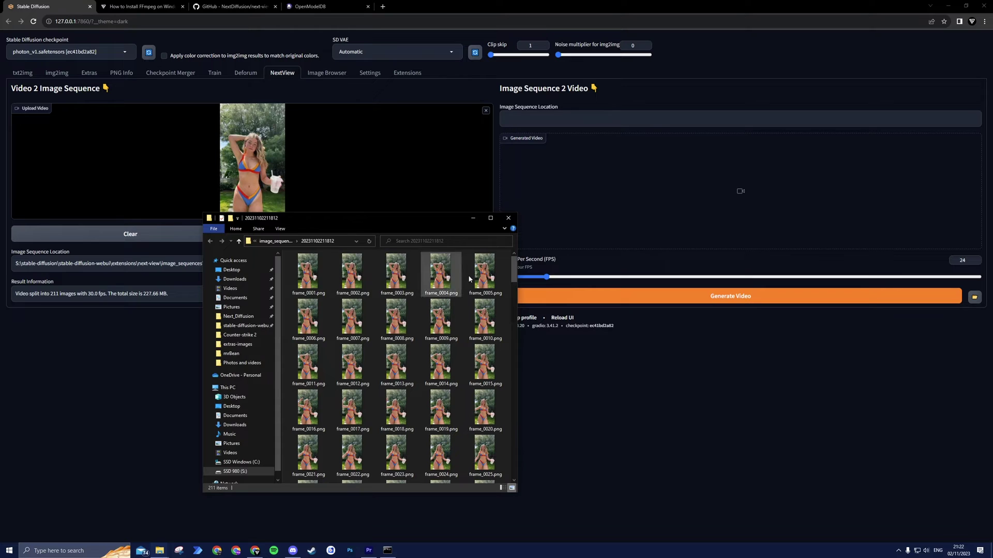
mouse_move(517, 272)
left_mouse_down()
mouse_move(517, 310)
mouse_move(513, 265)
left_mouse_up()
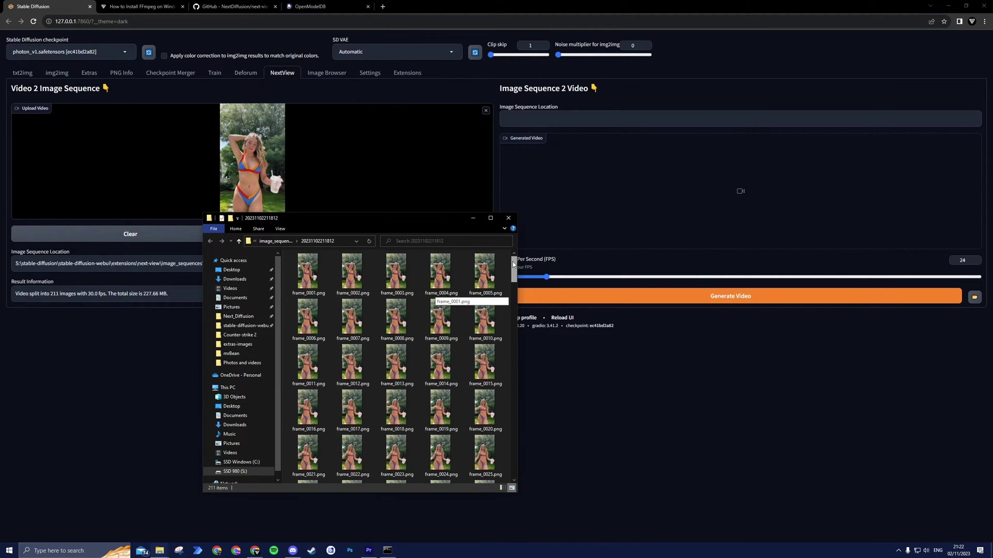
mouse_move(171, 157)
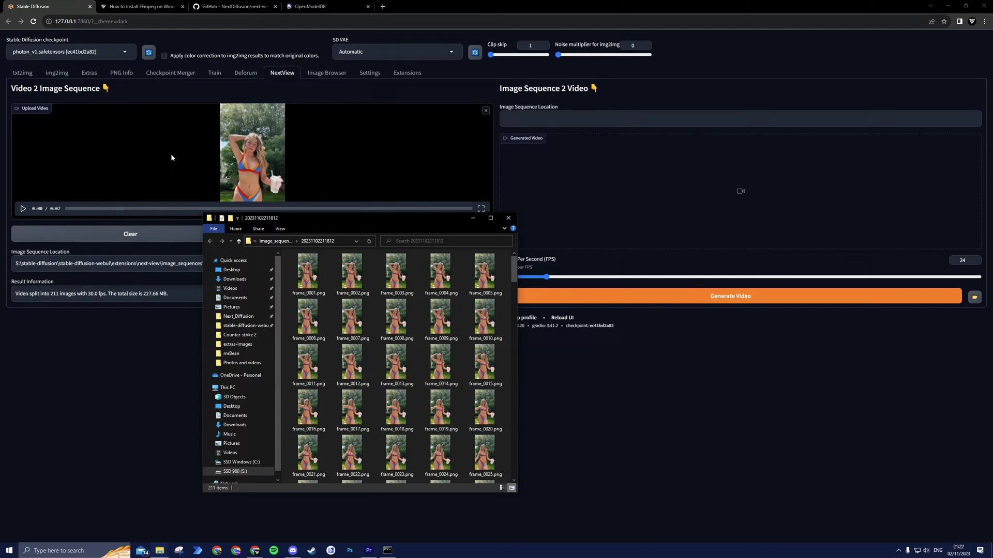
Load frame_0001.png from the frames folder as the Extras source image.
left_click(90, 77)
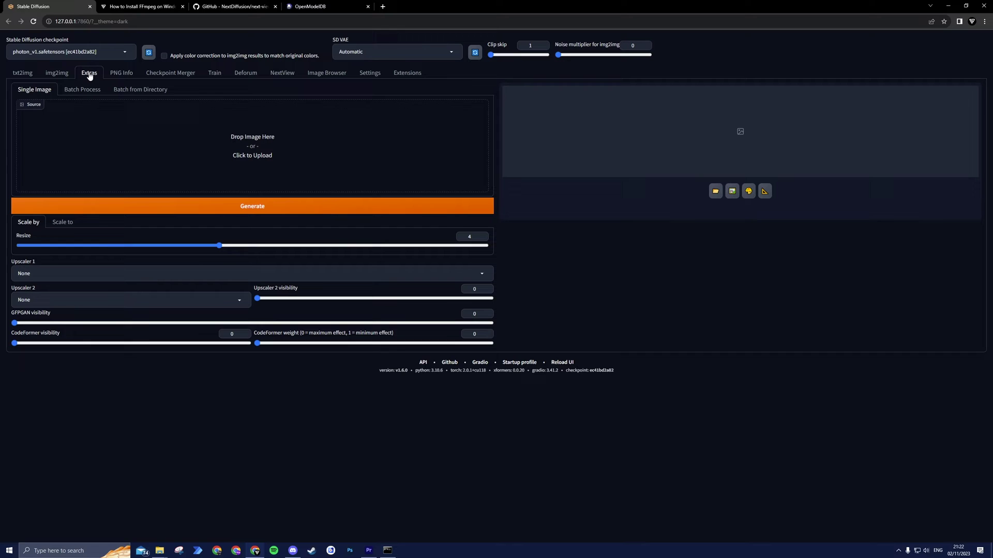
left_click(160, 550)
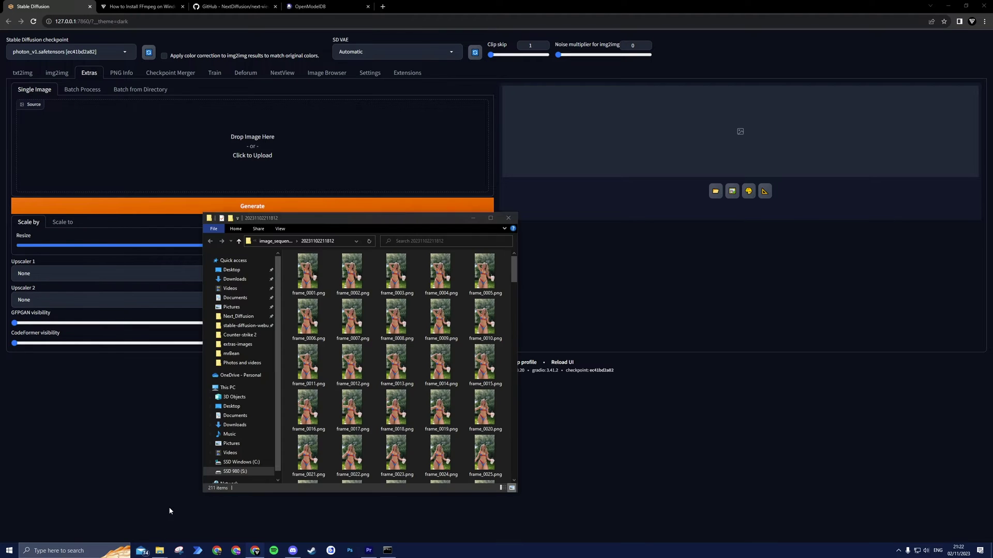
left_click_drag(315, 219, 544, 160)
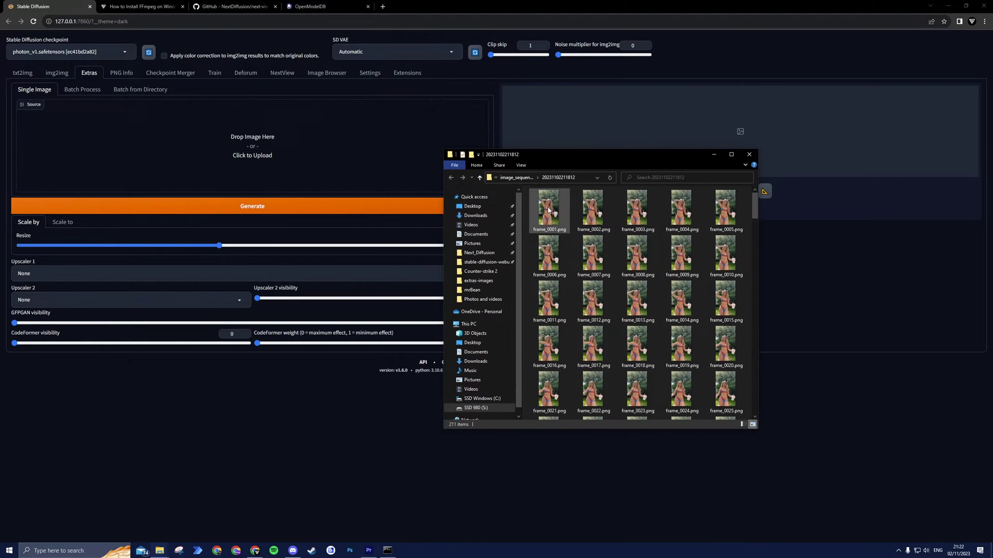
left_click_drag(537, 207, 253, 154)
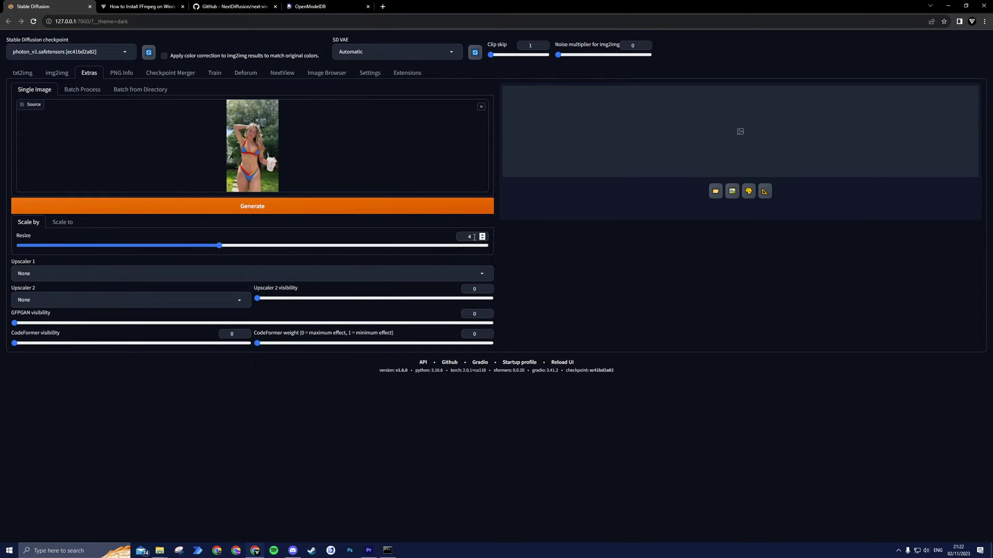
Set the resize factor to 2 and Upscaler 1 to R-ESRGAN 4x+.
left_click_drag(474, 237, 467, 237)
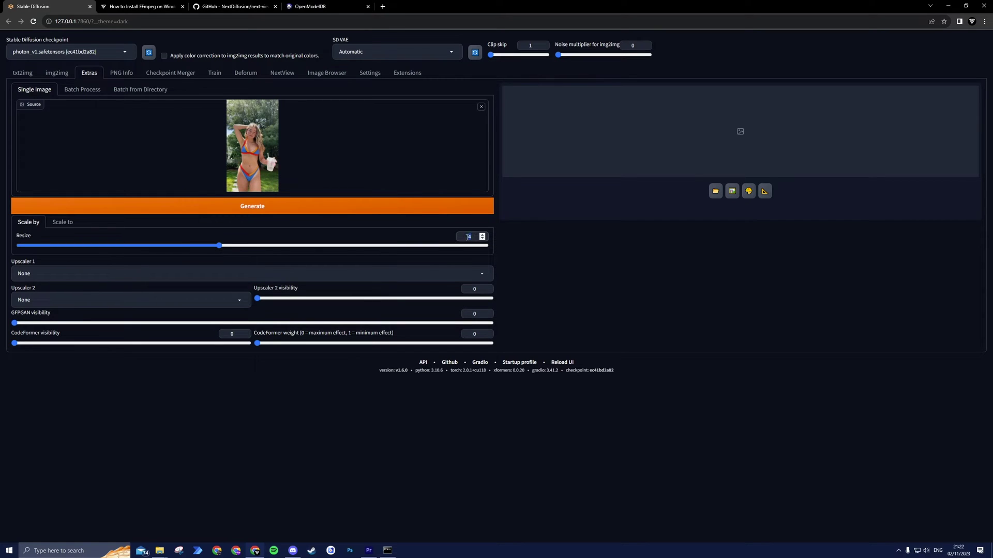
type("2")
left_click(314, 390)
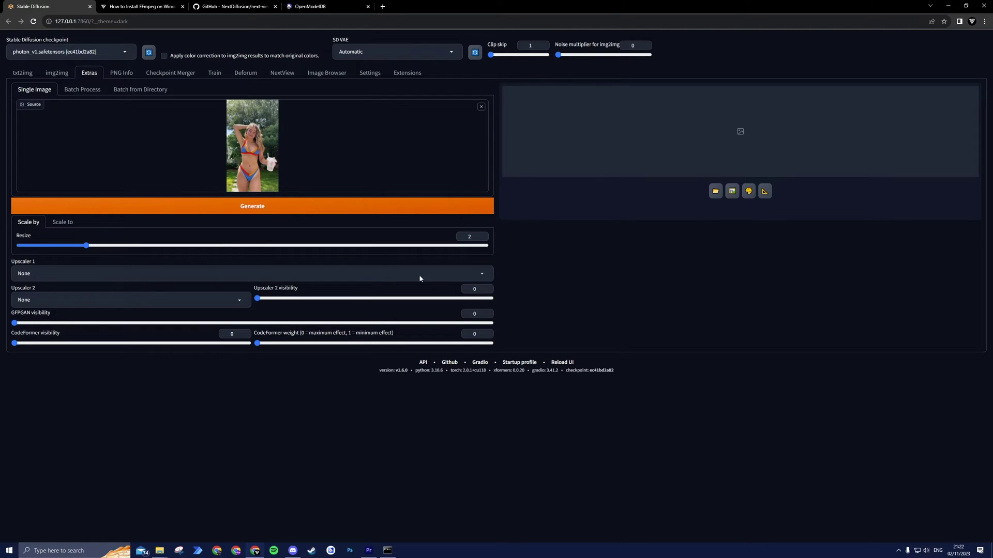
left_click(78, 275)
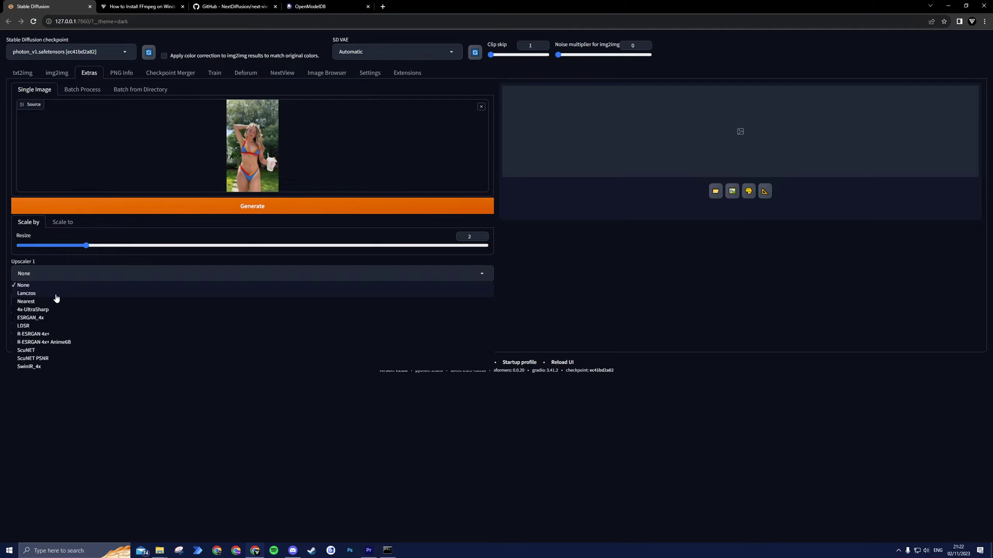
left_click(65, 335)
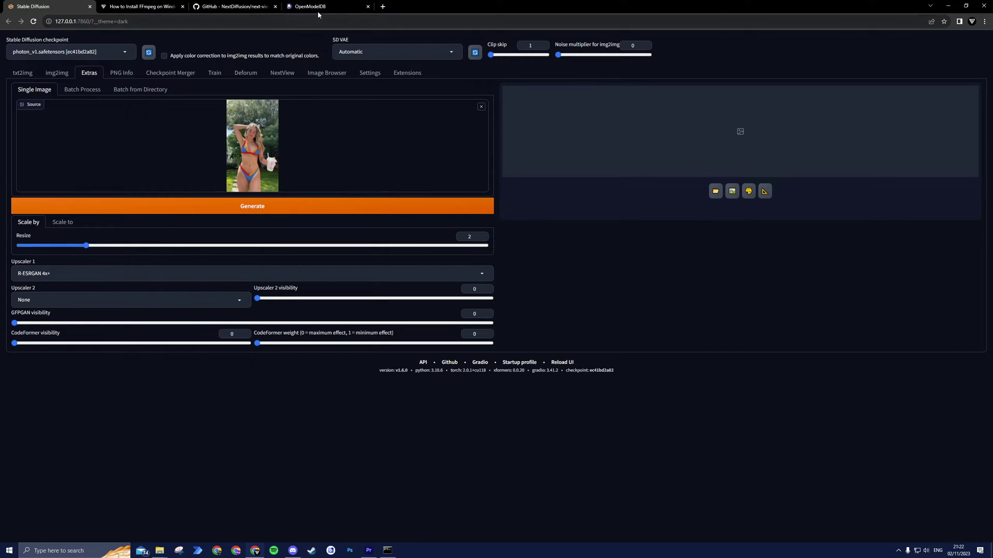
left_click(177, 270)
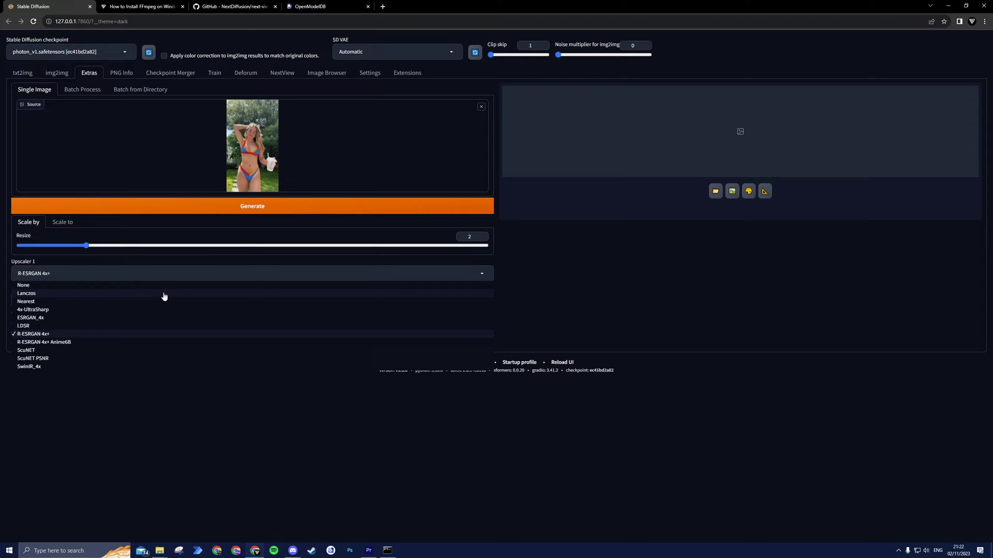
left_click(98, 388)
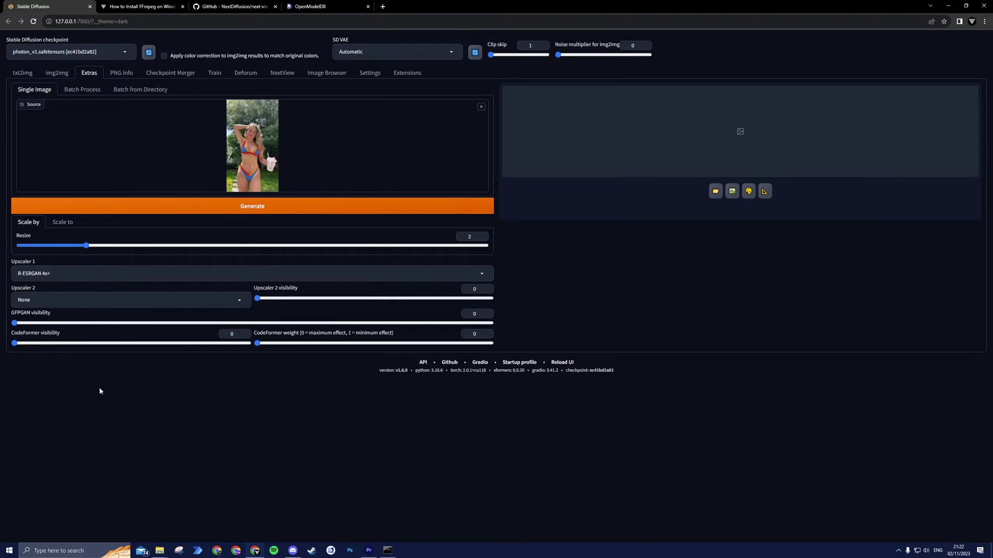
left_click(310, 6)
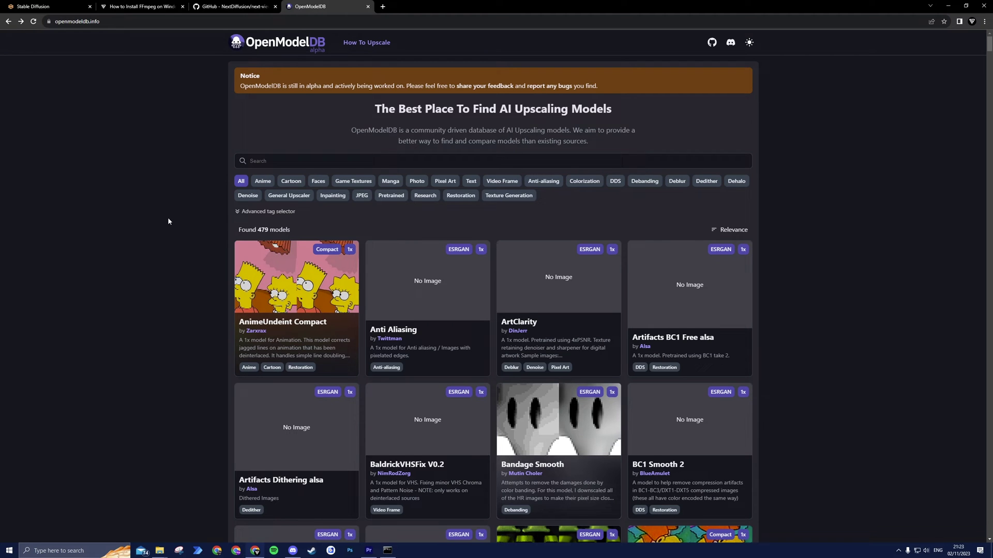
scroll(168, 221, "down", 4)
scroll(168, 221, "down", 5)
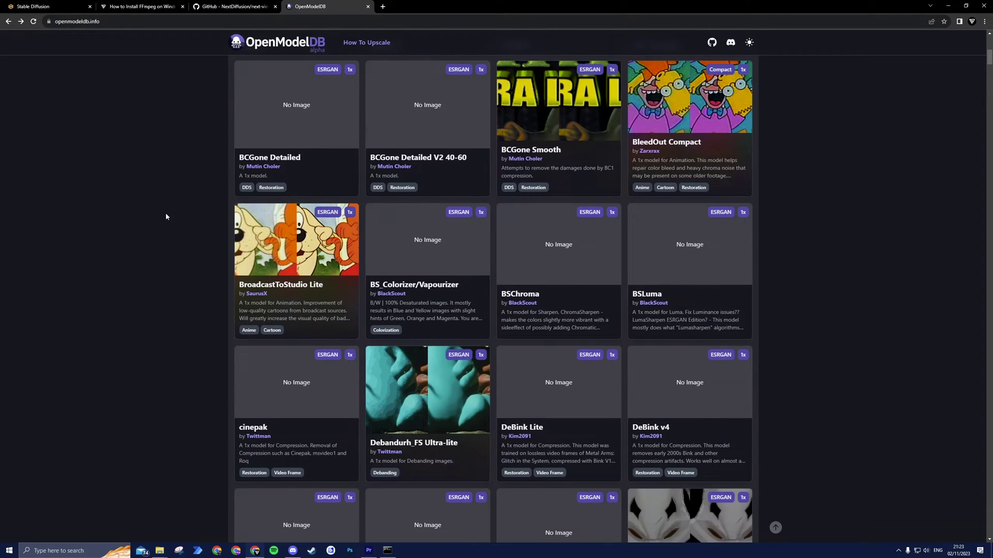
scroll(167, 212, "up", 9)
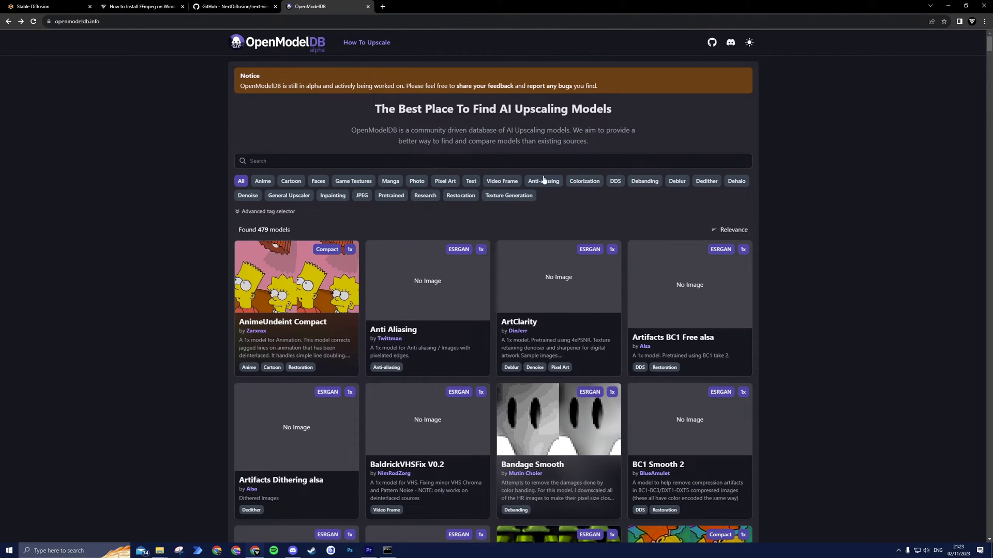
left_click(35, 6)
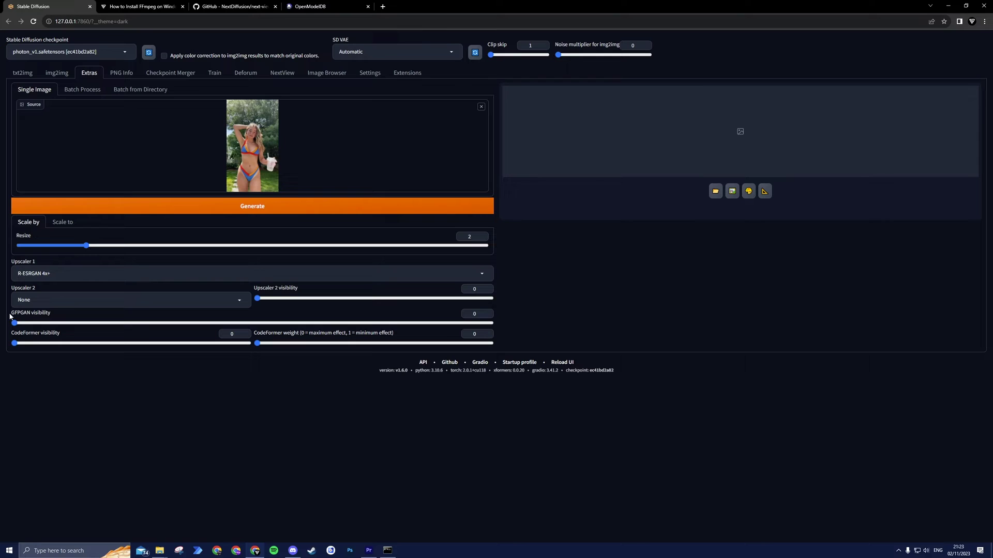
Set CodeFormer visibility 0.75 and weight 0.25, run the 2× upscale and view the result.
left_click_drag(11, 313, 69, 338)
left_click(64, 371)
left_click_drag(38, 322, 11, 346)
left_click(237, 334)
type(",75")
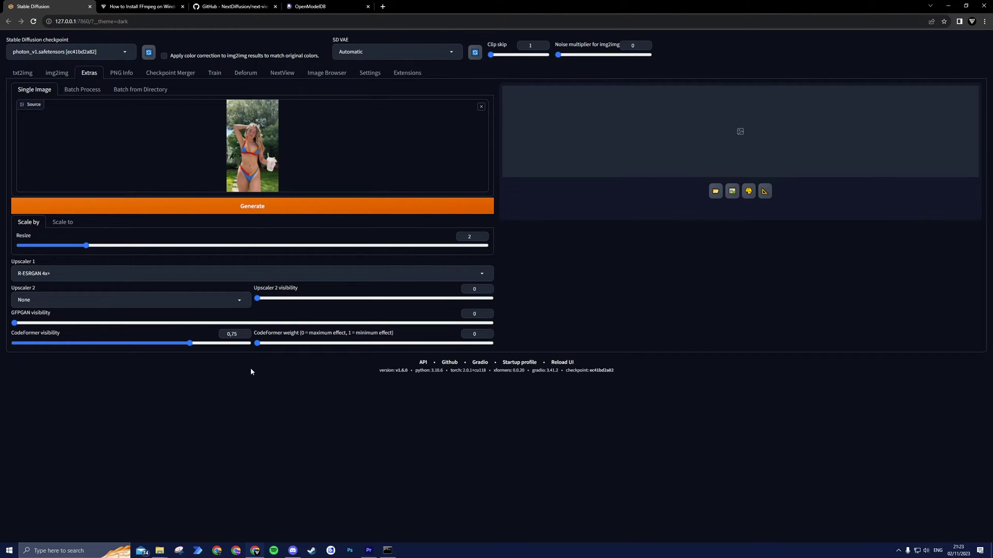
left_click(474, 334)
type(",25")
left_click(429, 431)
left_click(376, 206)
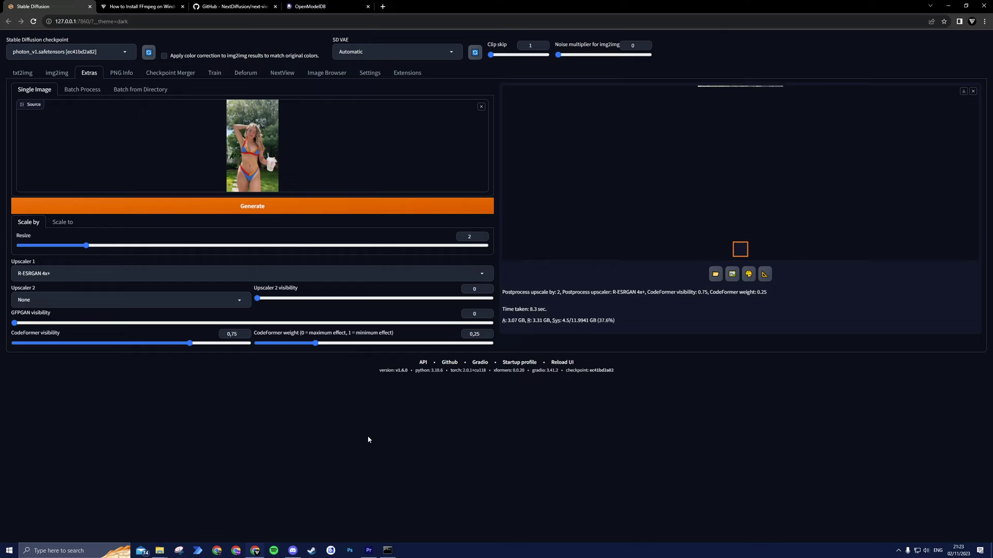
left_click(730, 183)
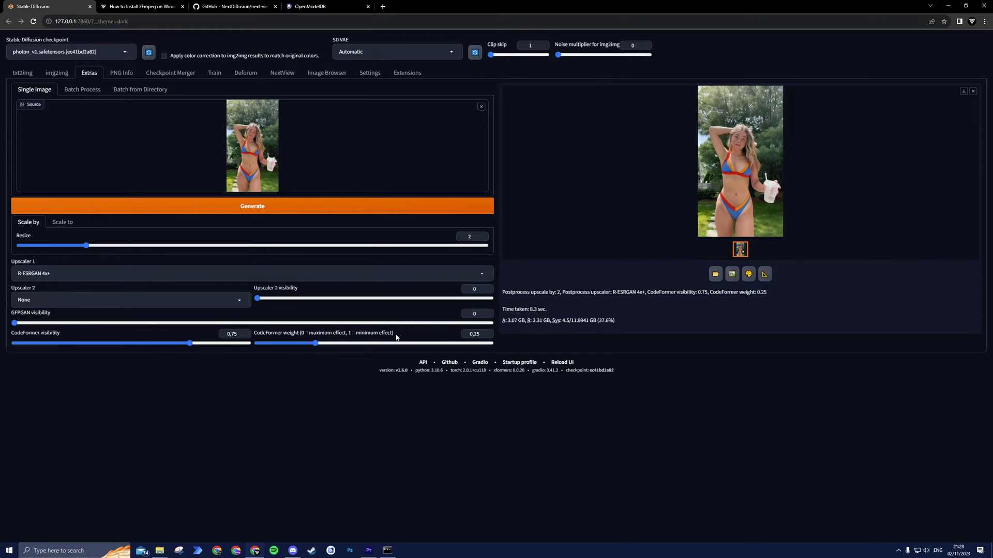
Rerun the upscale with CodeFormer visibility 0.828 and weight 0.097, and view the result.
left_click_drag(394, 333, 301, 337)
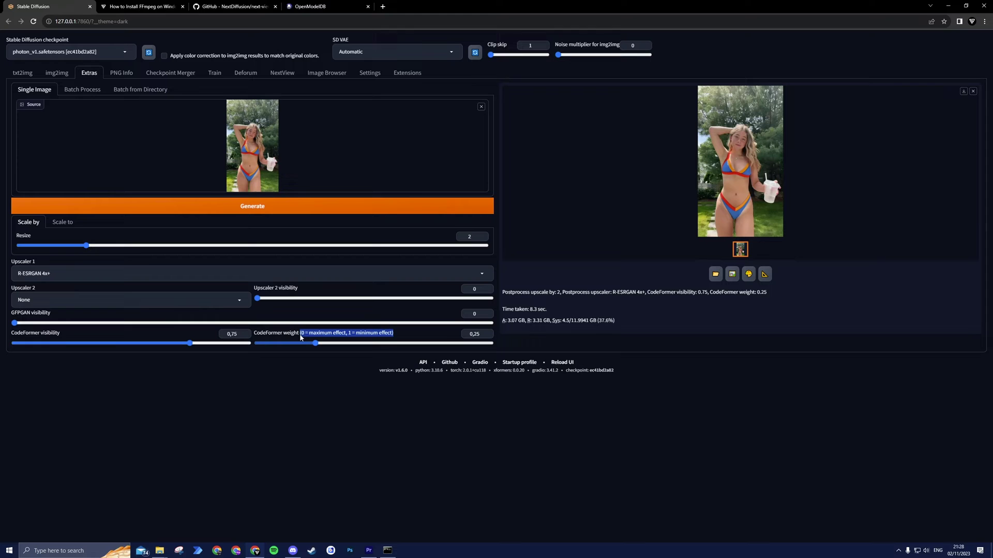
left_click(343, 337)
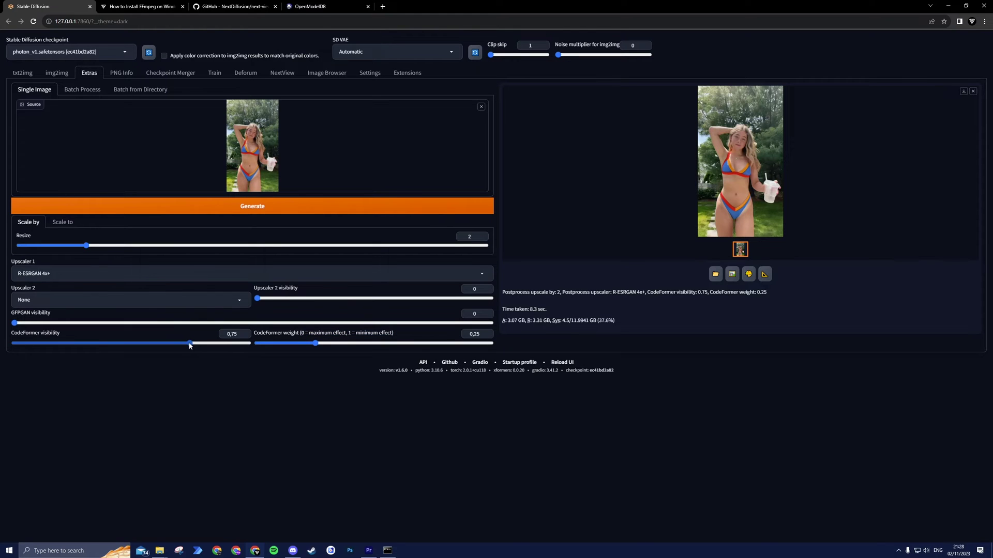
left_click_drag(190, 344, 209, 343)
key("ctrl+Return")
left_click_drag(310, 343, 280, 343)
left_click(741, 176)
left_click(741, 176)
left_click(386, 209)
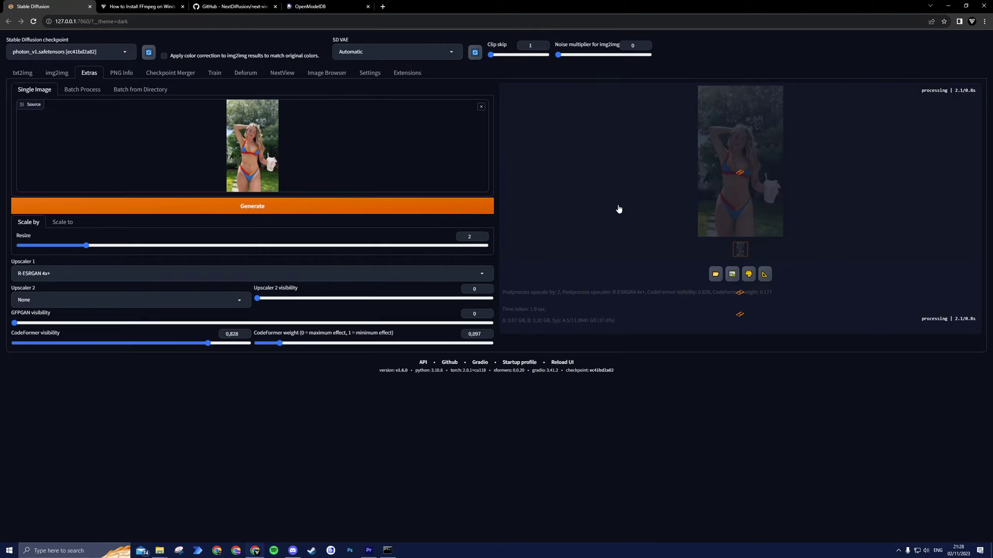
left_click(727, 182)
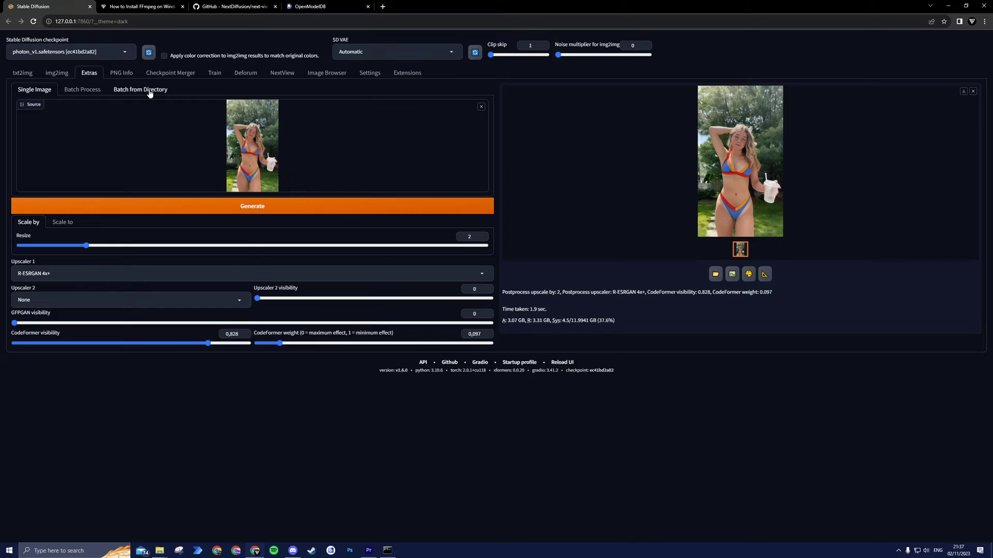
Switch to Batch from Directory and paste the image_sequences frames path as the input directory.
left_click(150, 92)
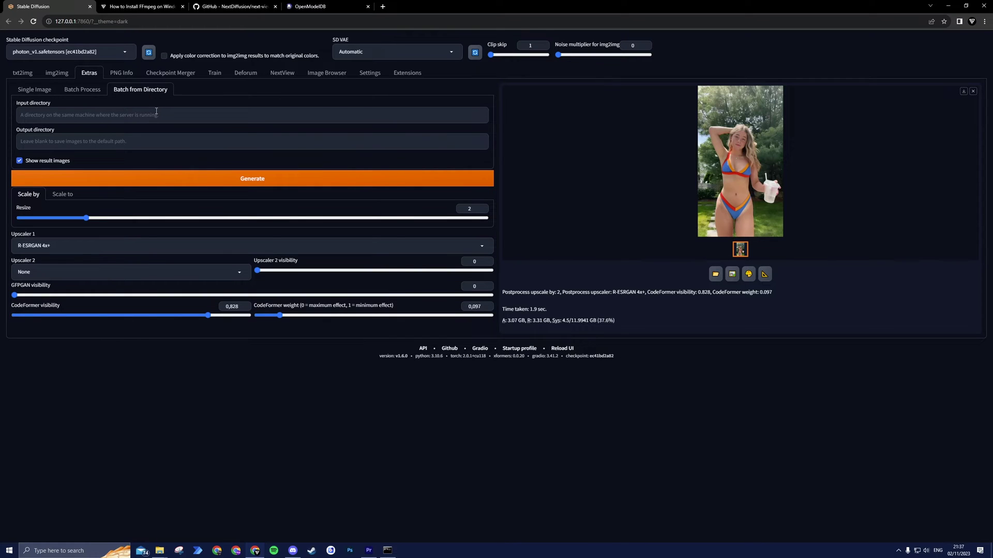
left_click(156, 111)
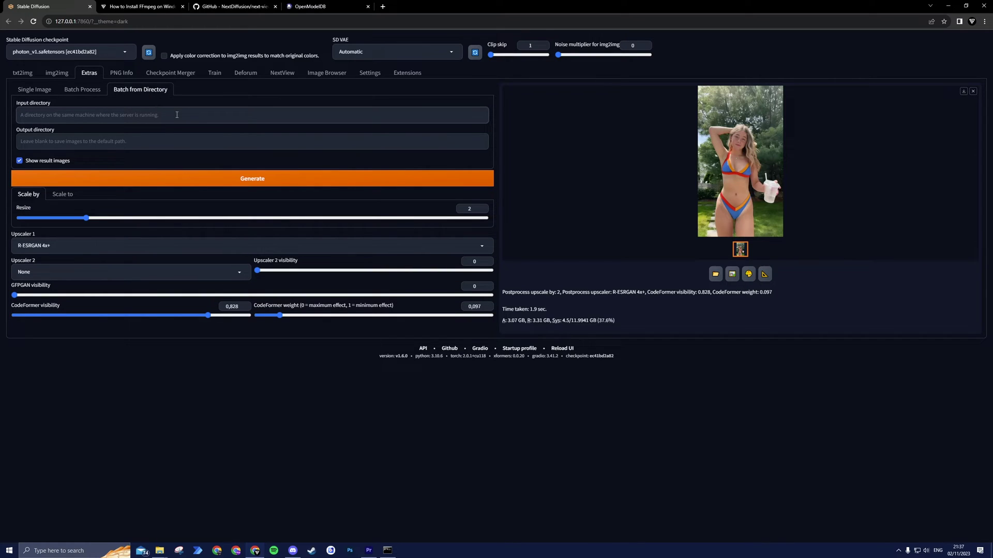
key("ctrl+v")
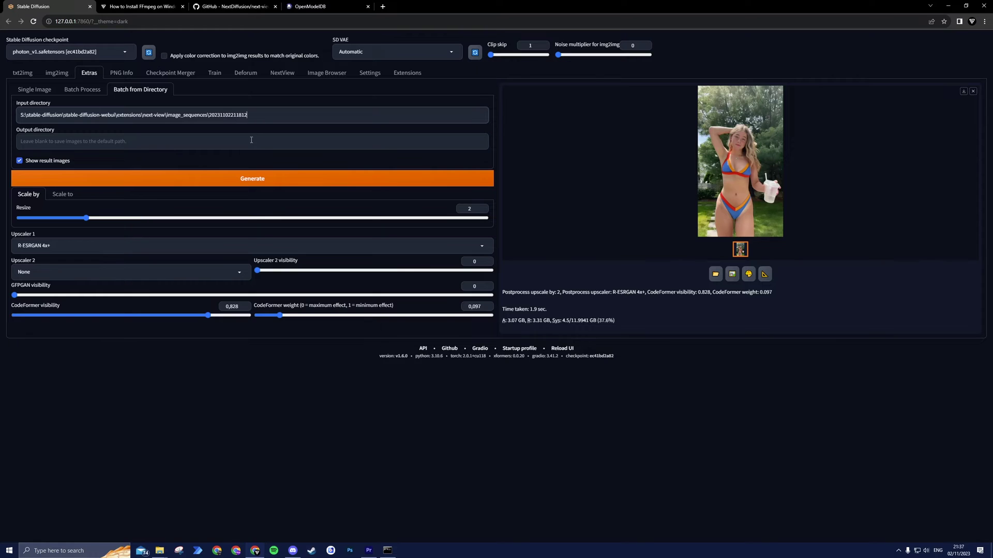
left_click(251, 141)
Create a new folder named 003 inside extras-images in File Explorer.
key("super+e")
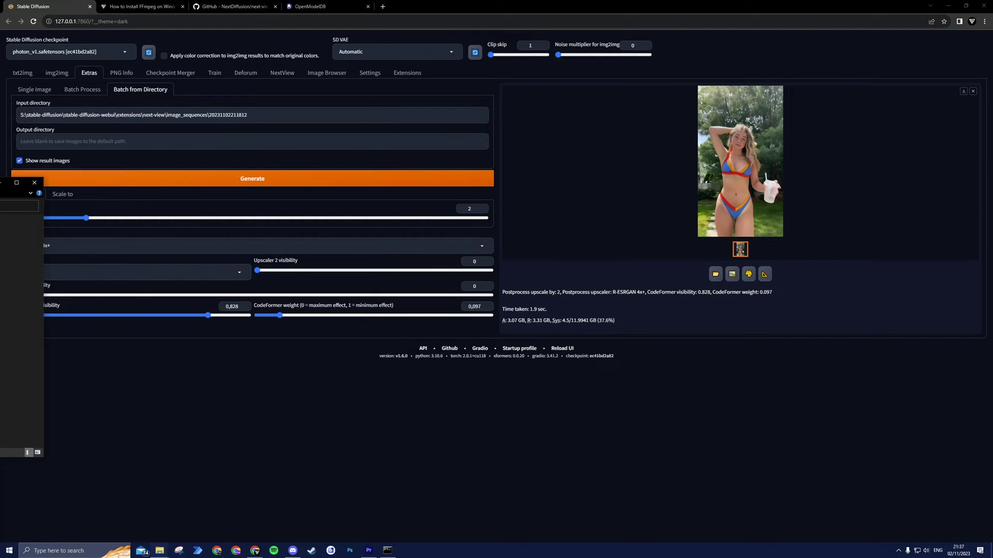
left_click_drag(1, 187, 349, 203)
right_click(286, 322)
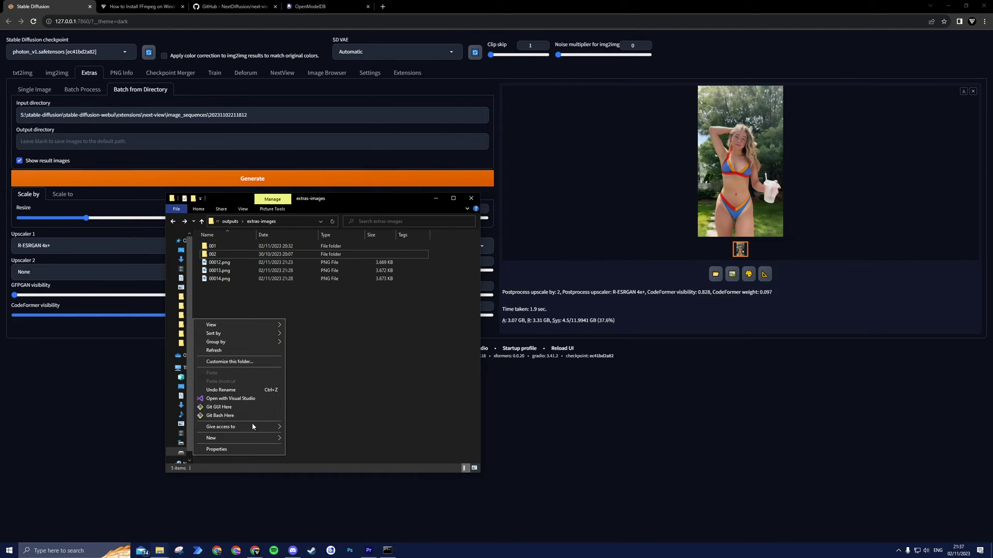
mouse_move(255, 439)
left_click(303, 439)
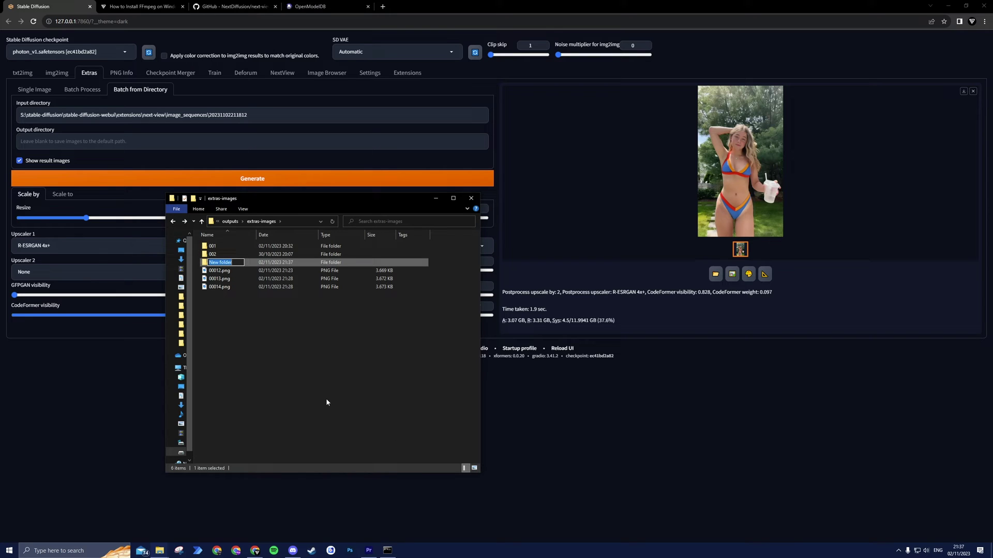
type("003")
key("Return")
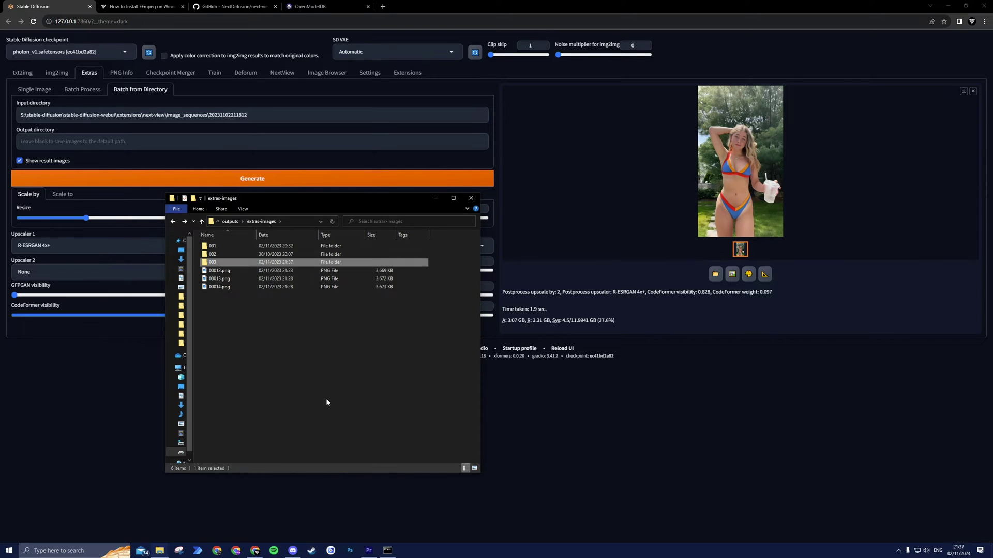
Copy the 003 folder's path and paste it as the batch output directory.
double_click(233, 266)
left_click(301, 220)
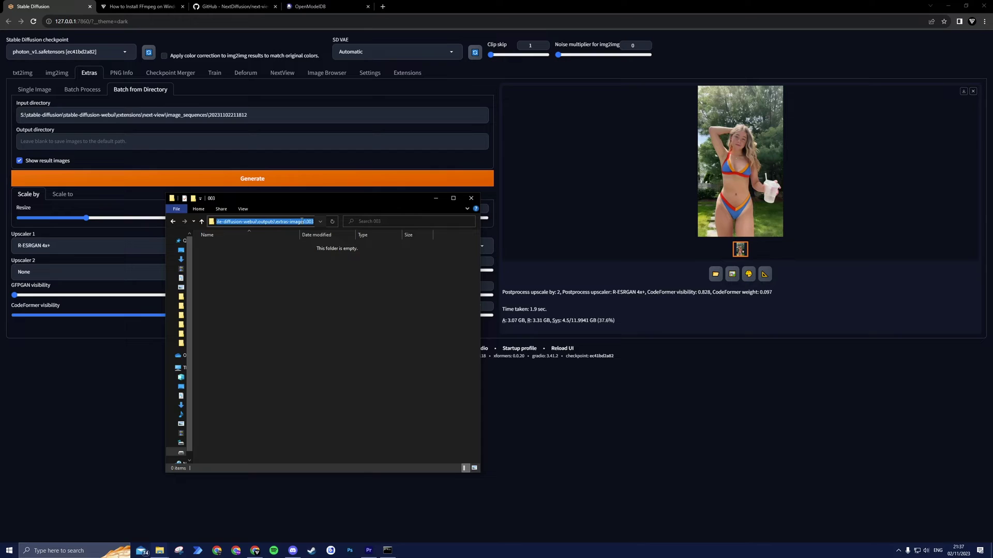
key("ctrl+c")
left_click(124, 141)
key("ctrl+v")
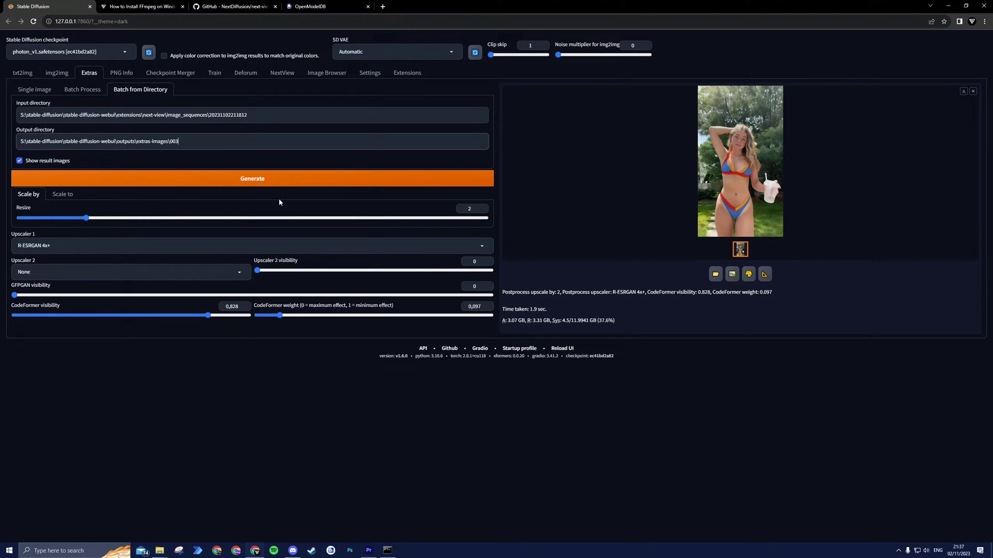
Batch-upscale all frames into 003, copy the output folder path, and go to NextView.
left_click(263, 184)
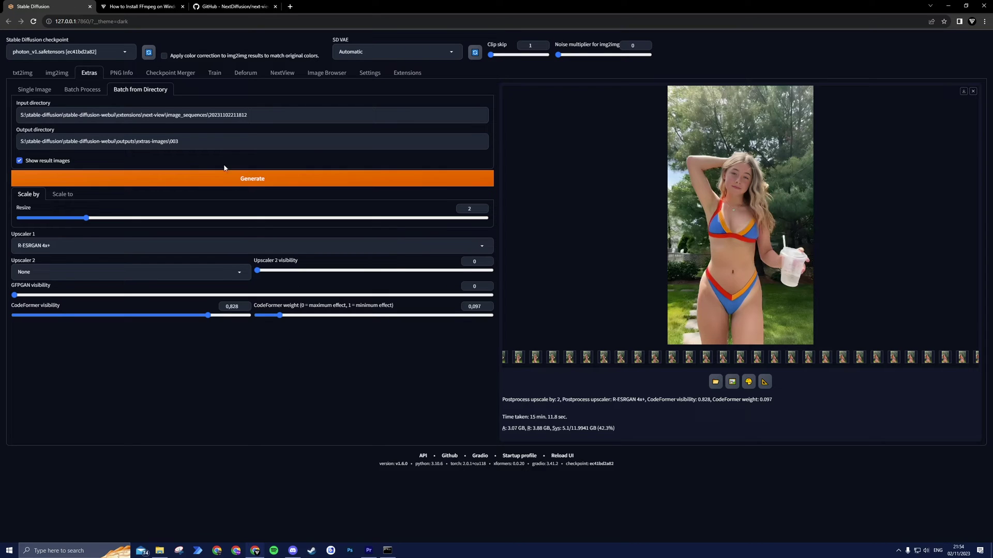
left_click_drag(191, 141, 23, 142)
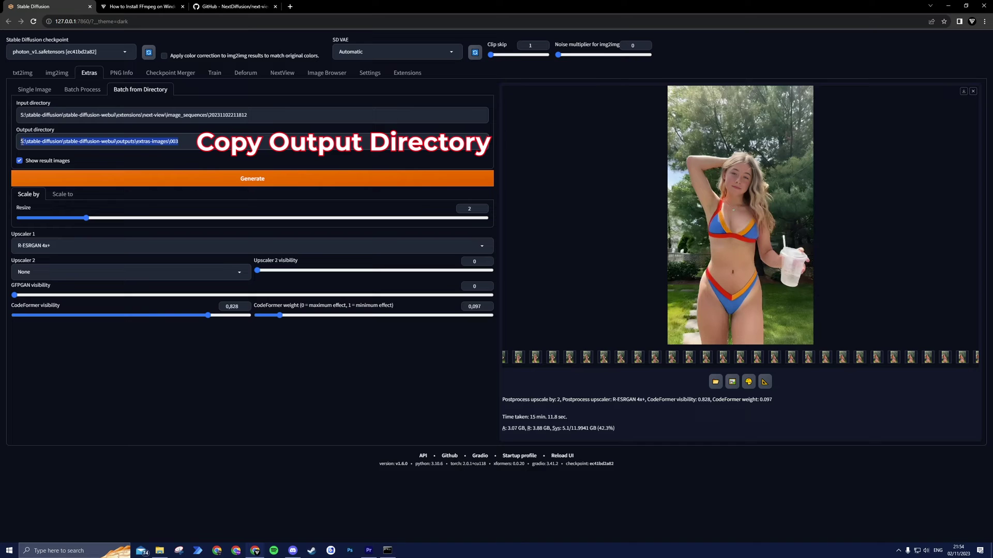
left_click(279, 75)
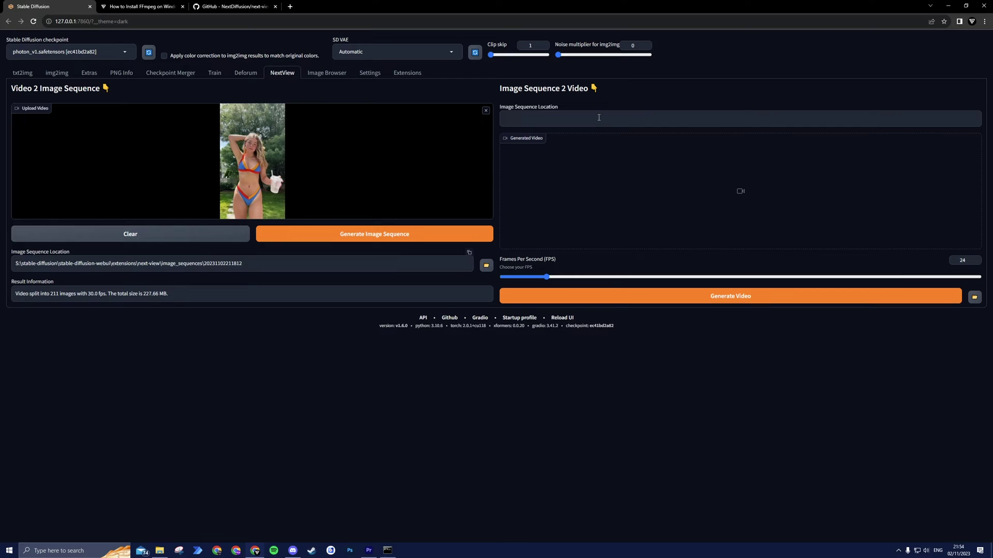
Paste the 003 folder path as the image sequence location in Image Sequence 2 Video.
left_click(598, 118)
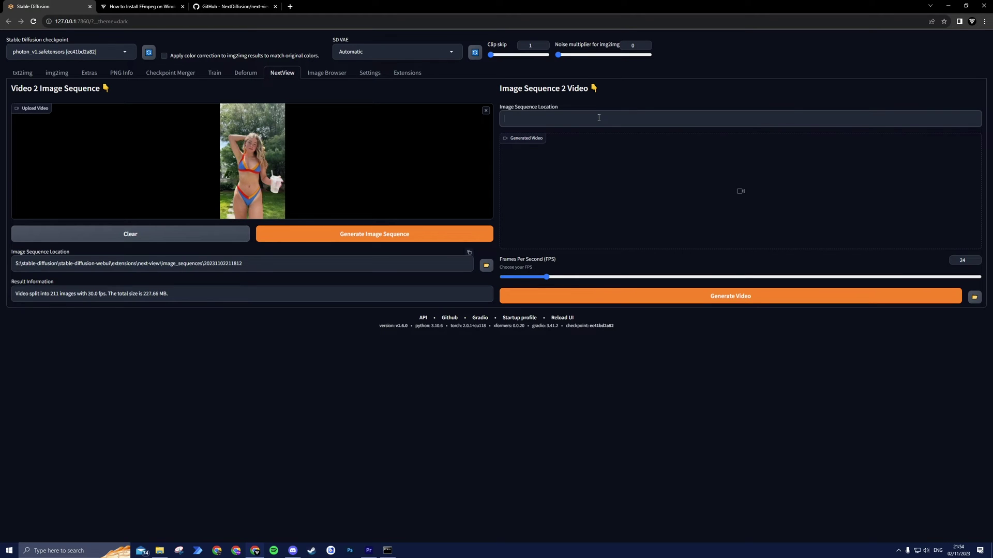
key("ctrl+v")
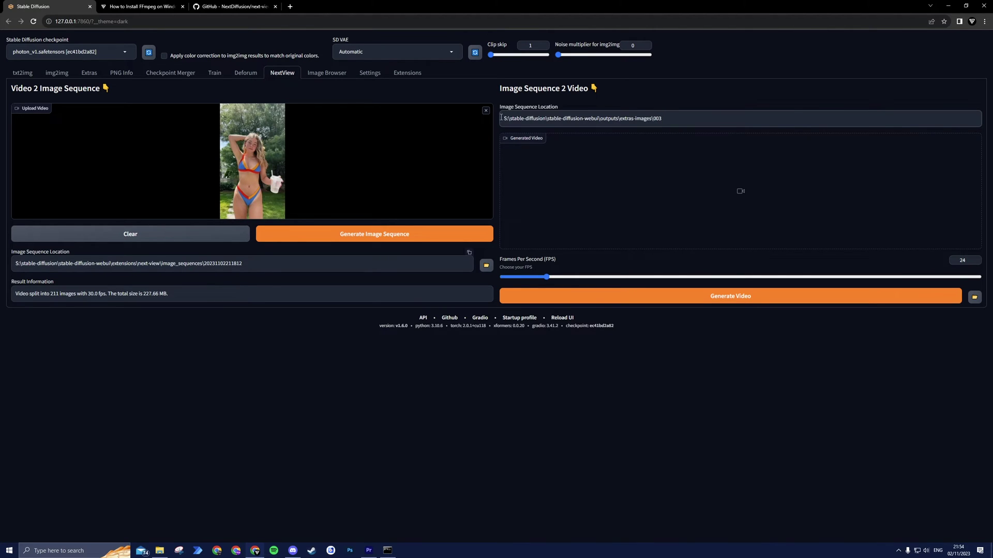
left_click(301, 353)
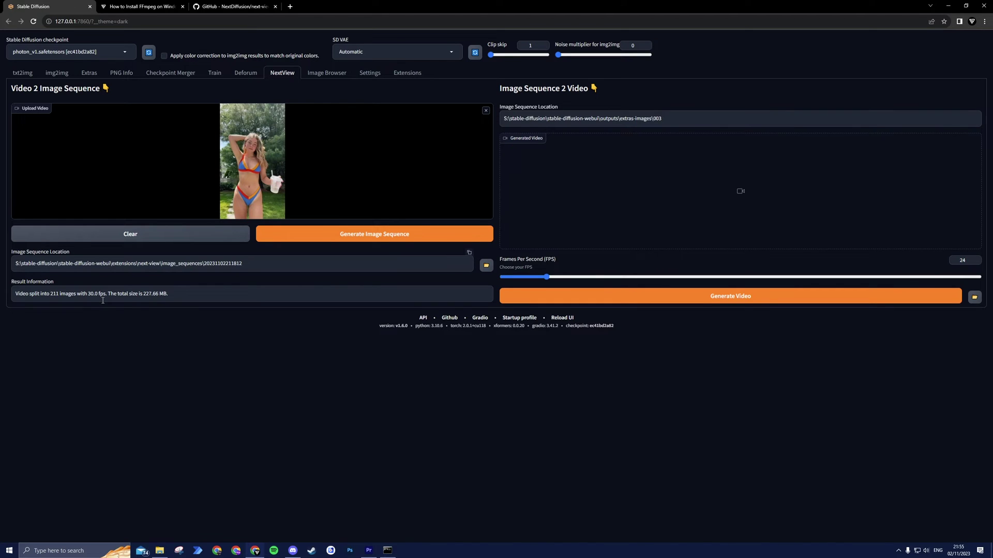
Set the output video frame rate to 30 FPS.
left_click_drag(88, 294, 101, 294)
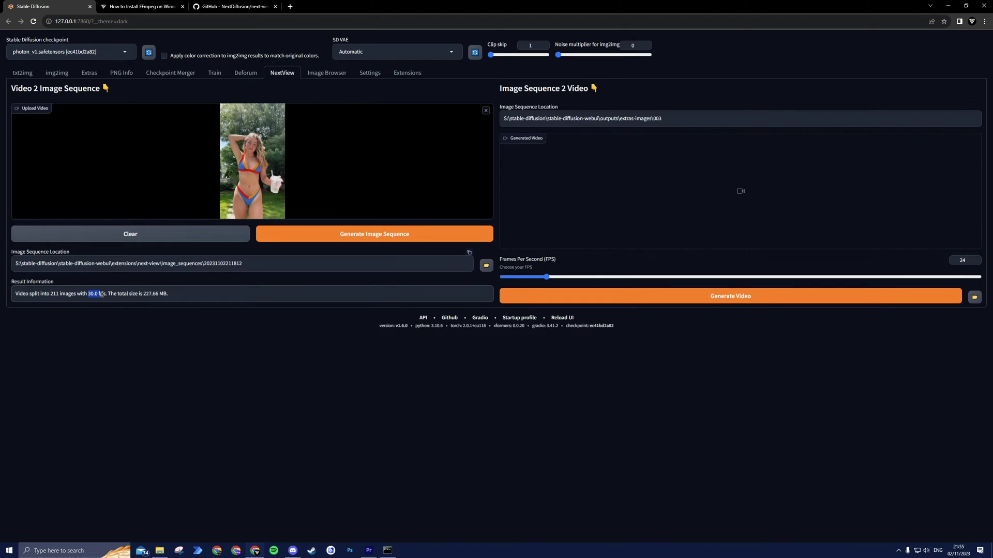
left_click(146, 333)
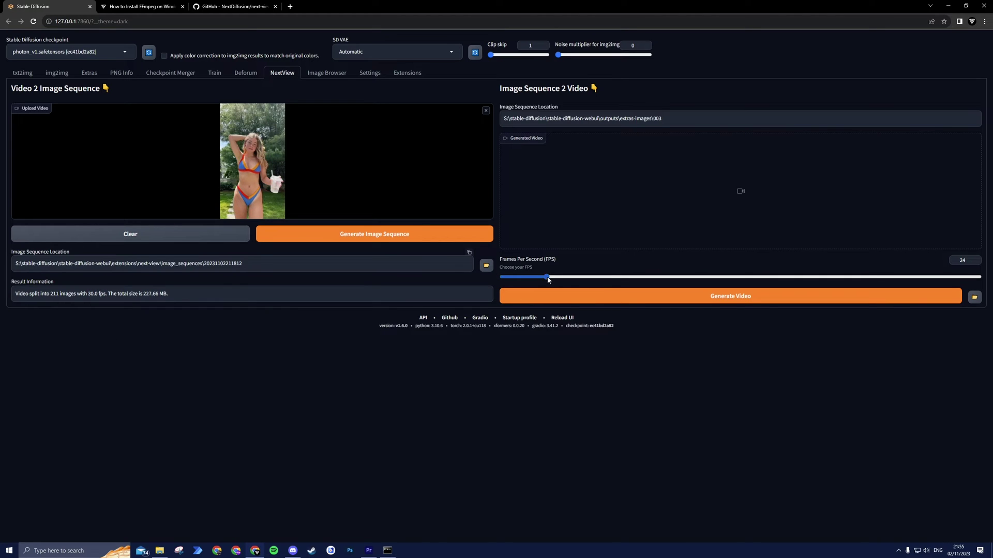
left_click_drag(966, 264, 951, 260)
type("30")
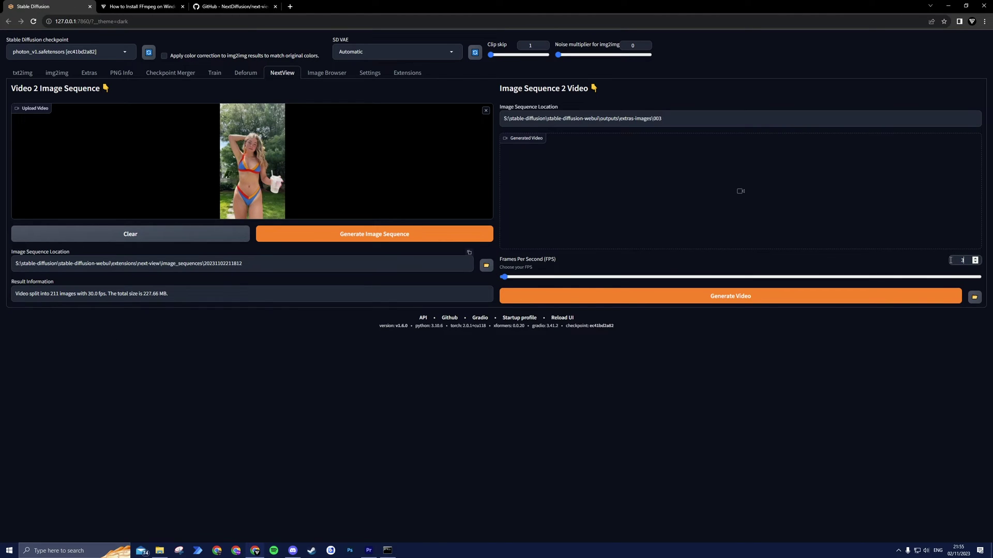
left_click(868, 393)
Generate the 30 FPS video from the upscaled frames and play it through full screen.
left_click(730, 299)
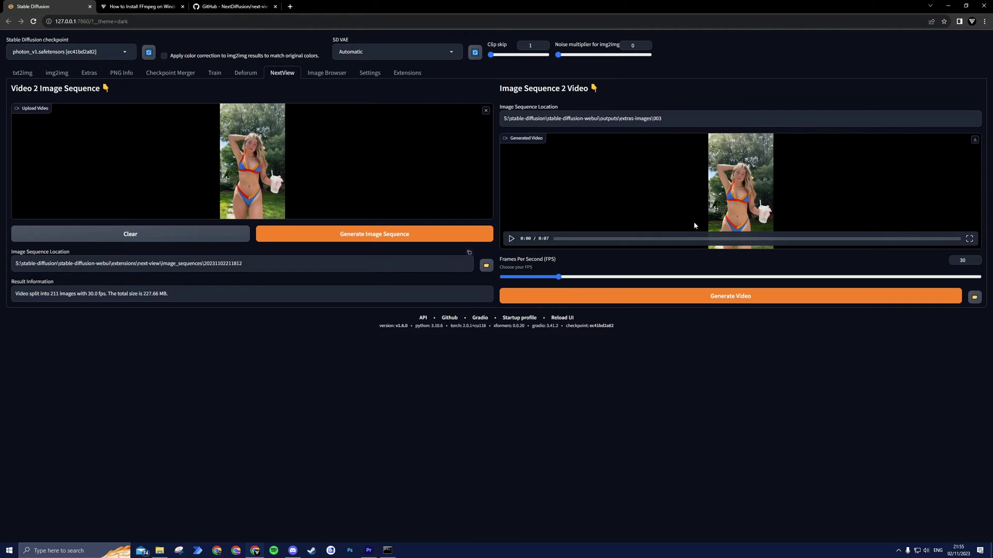
left_click(969, 239)
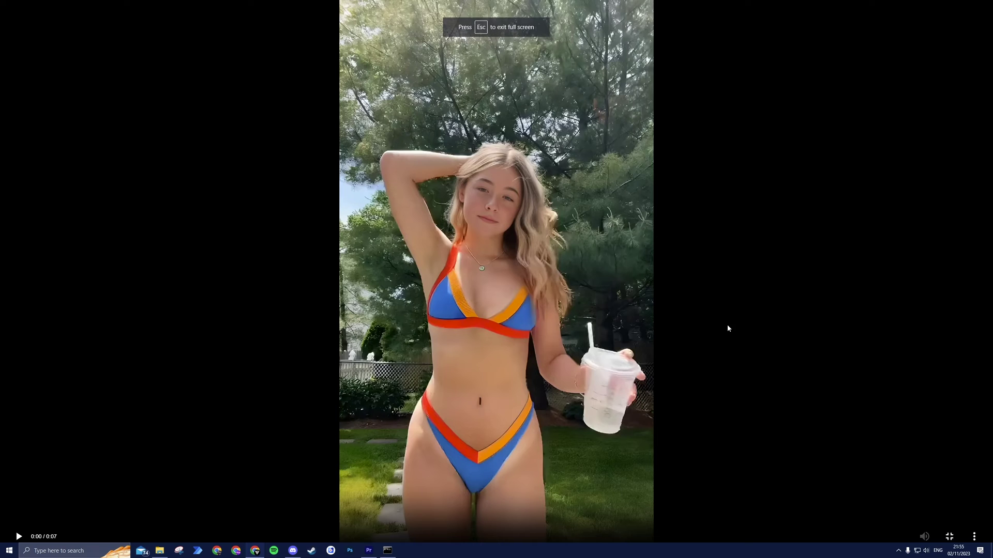
left_click(276, 453)
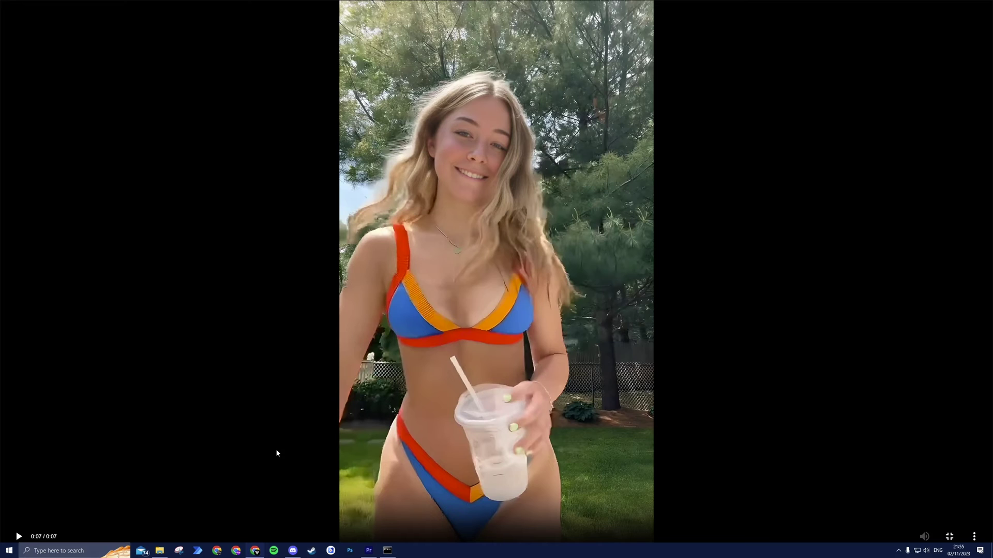
left_click(277, 453)
key("Escape")
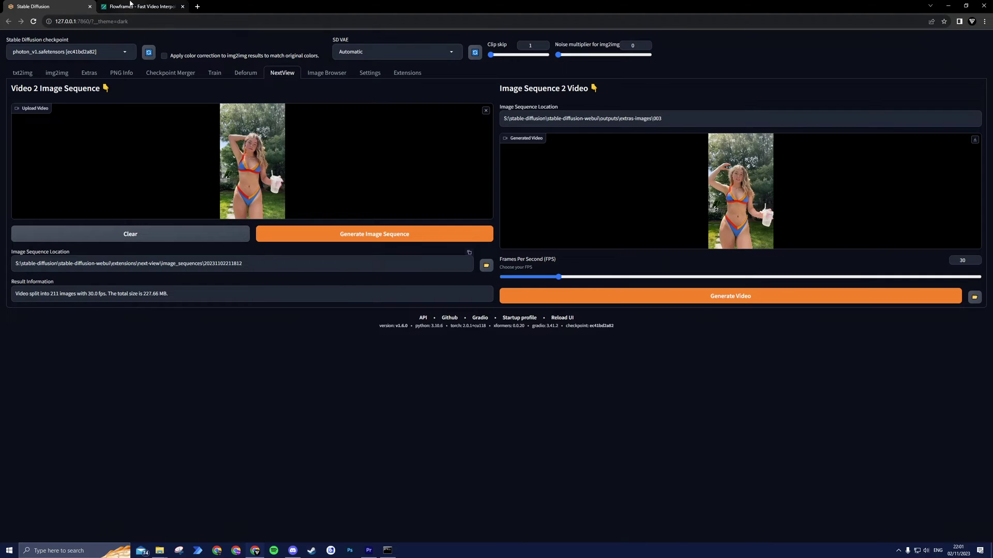
Download the free Flowframes 1.36.0 web installer from itch.io without paying, and run it.
left_click(131, 4)
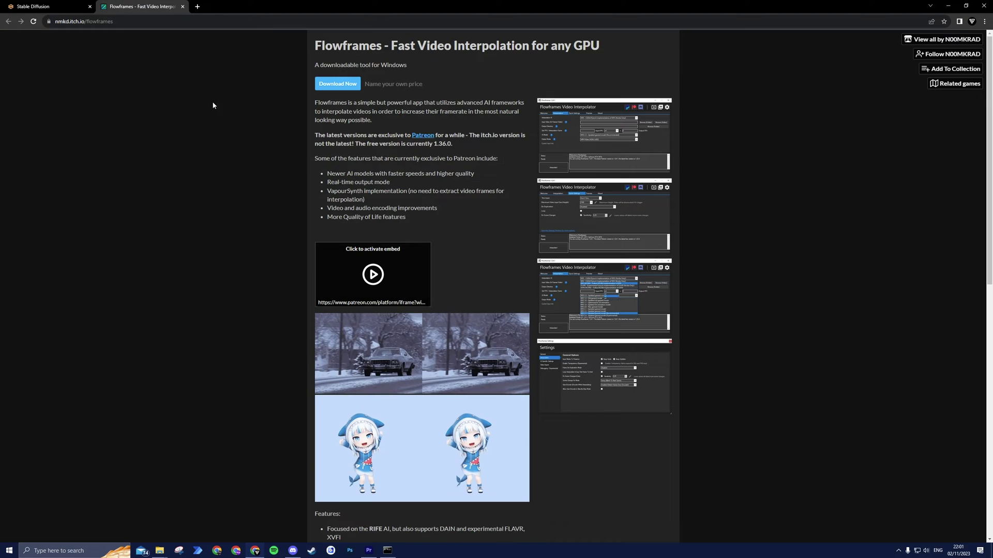
left_click(337, 86)
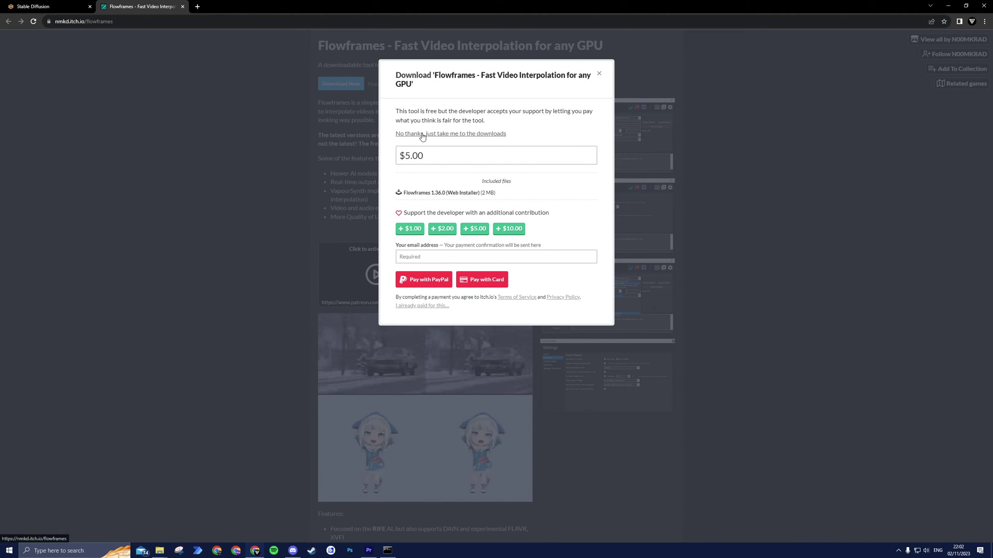
left_click(420, 134)
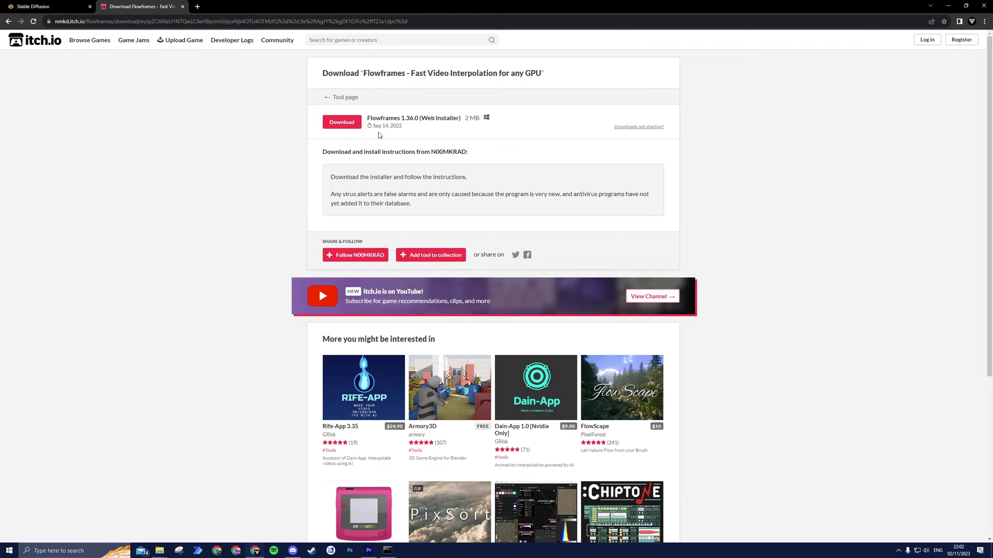
left_click(342, 124)
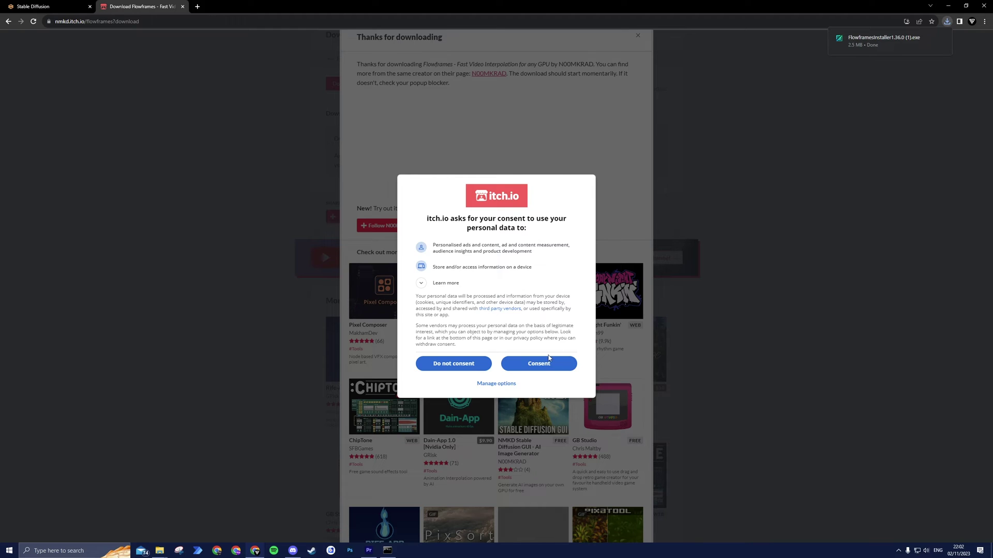
left_click(539, 363)
left_click(947, 21)
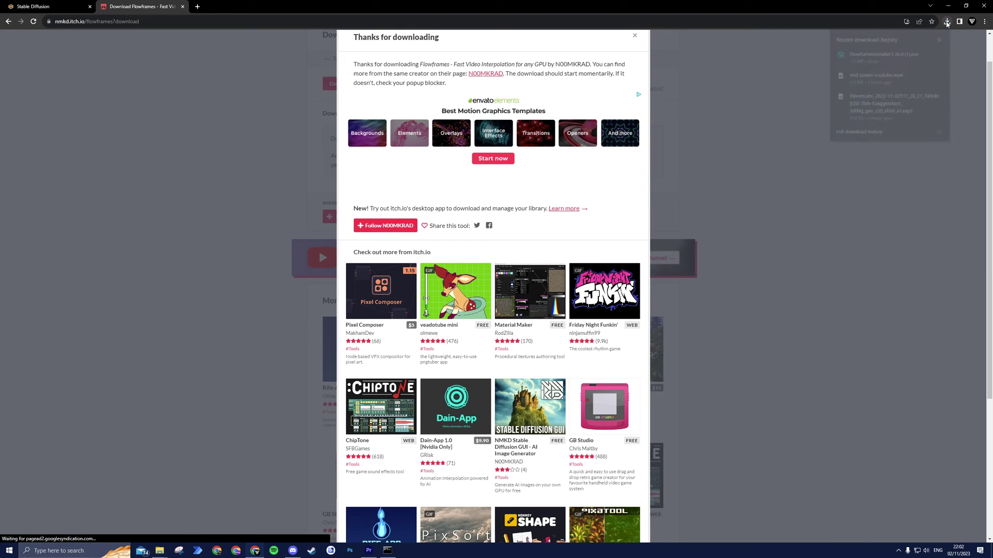
left_click(883, 55)
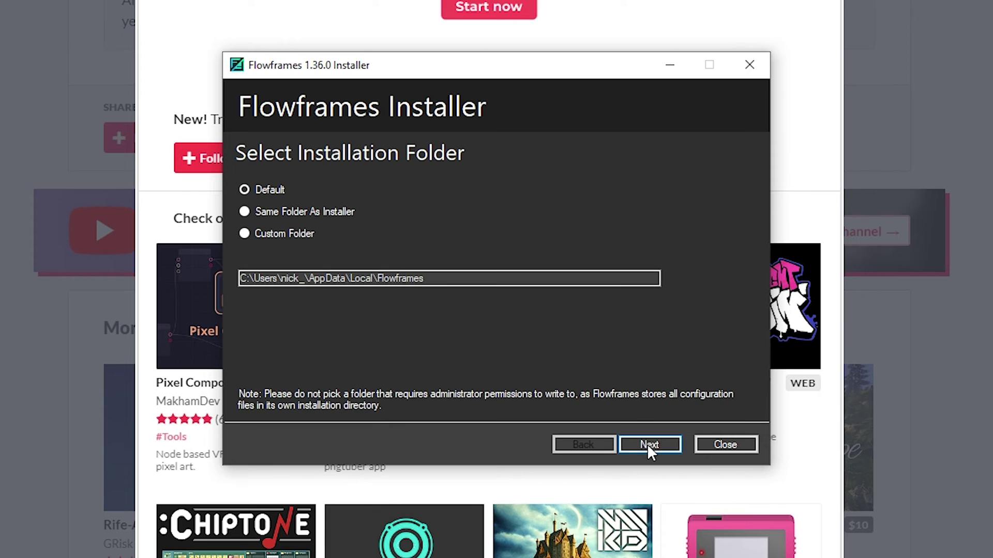
Install Flowframes with default folder, auto GPU and Pytorch settings, no pre-installed models, then launch it.
left_click(649, 446)
left_click(650, 446)
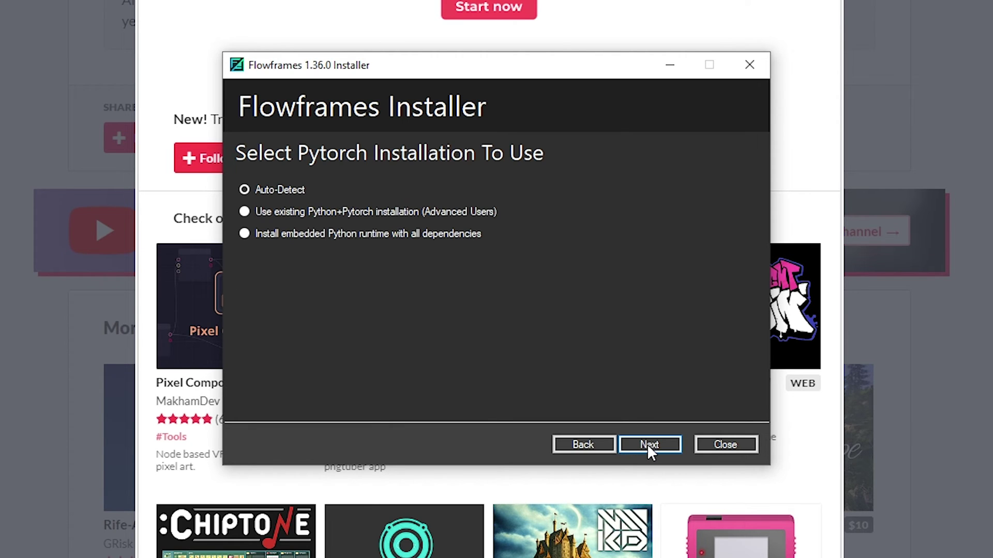
left_click(649, 445)
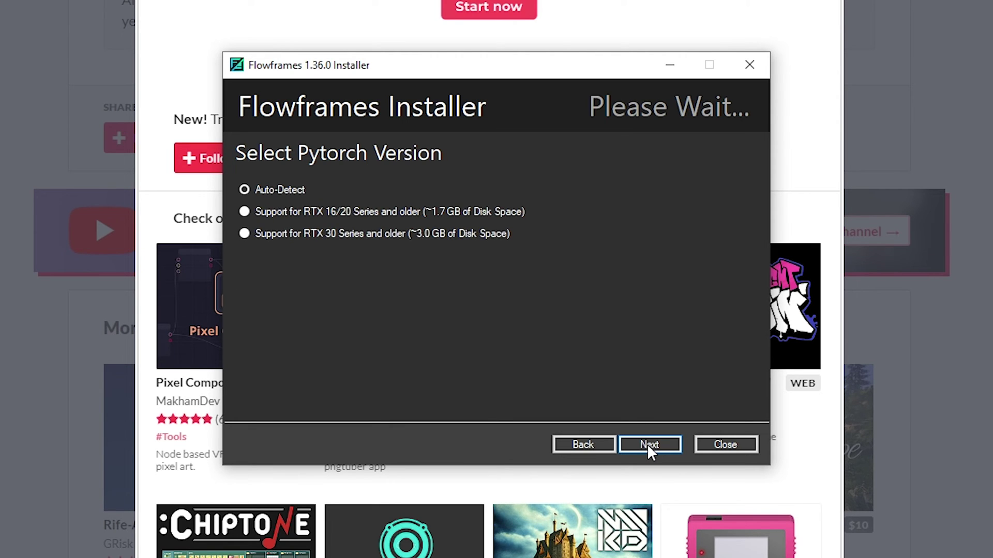
left_click(650, 447)
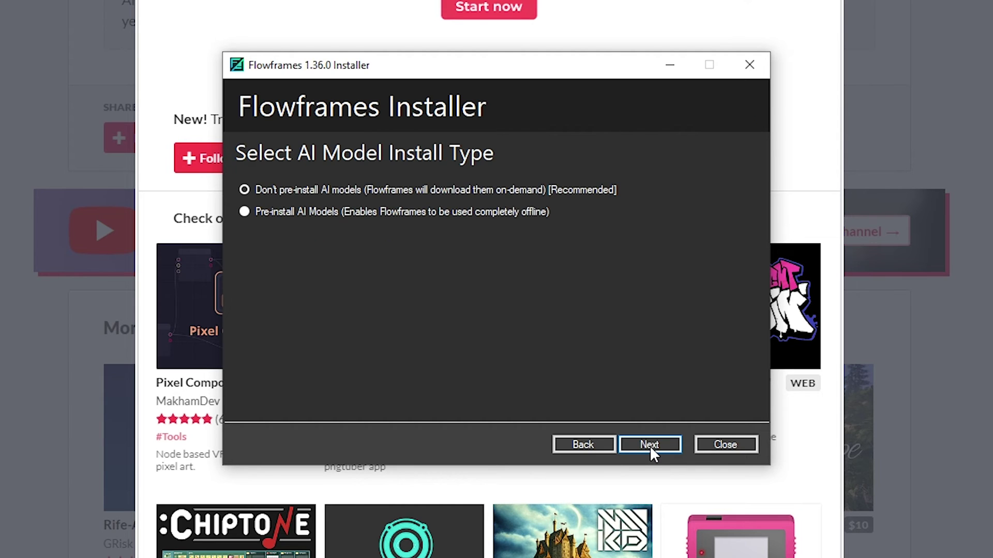
left_click(650, 446)
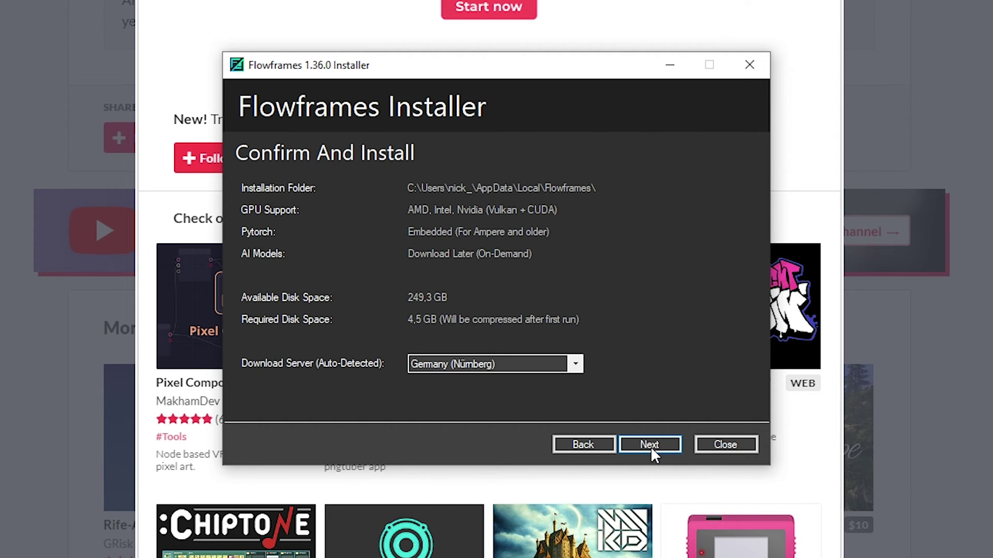
left_click(651, 445)
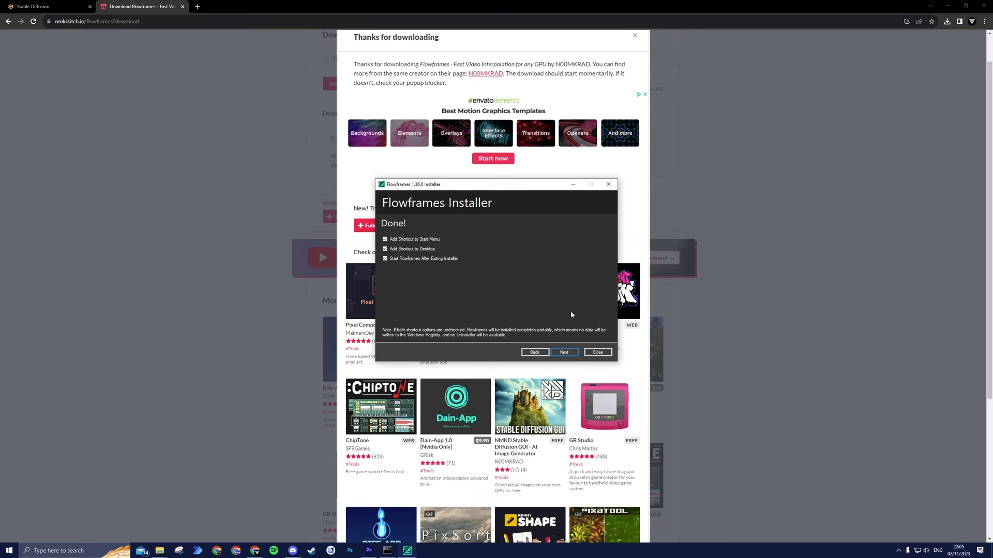
left_click(564, 353)
left_click(456, 324)
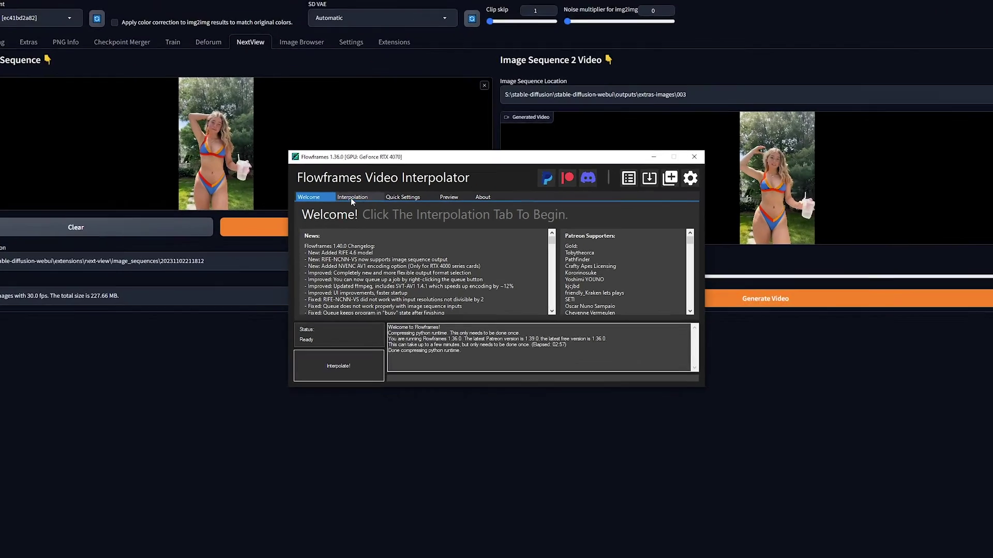
Keep RIFE CUDA/Pytorch as the AI and load the newest NextView output video as input.
left_click(352, 197)
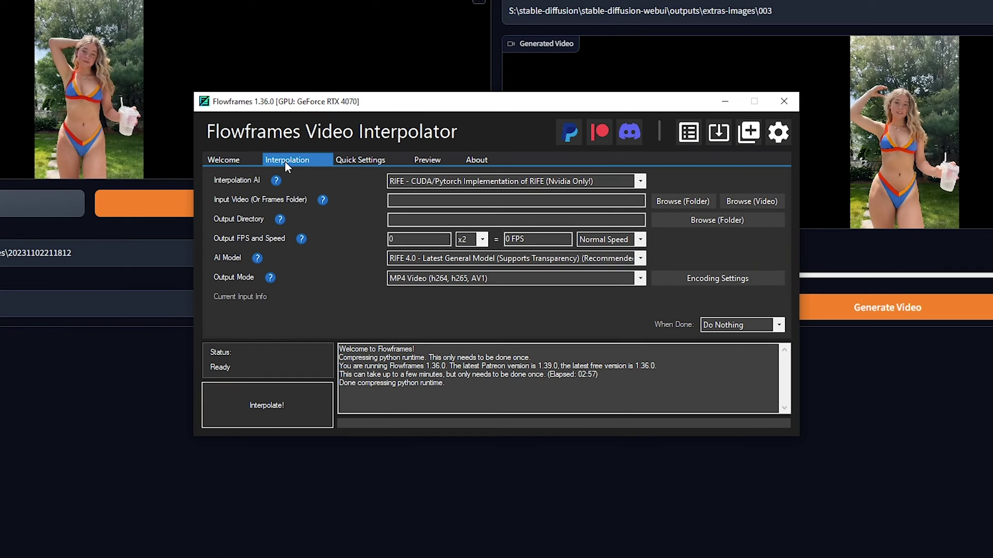
left_click(591, 178)
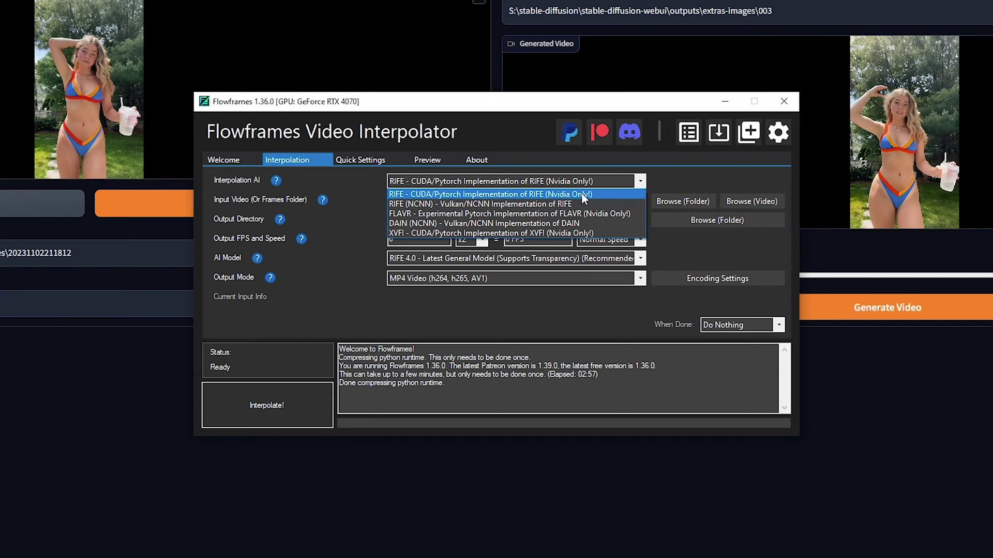
left_click(581, 194)
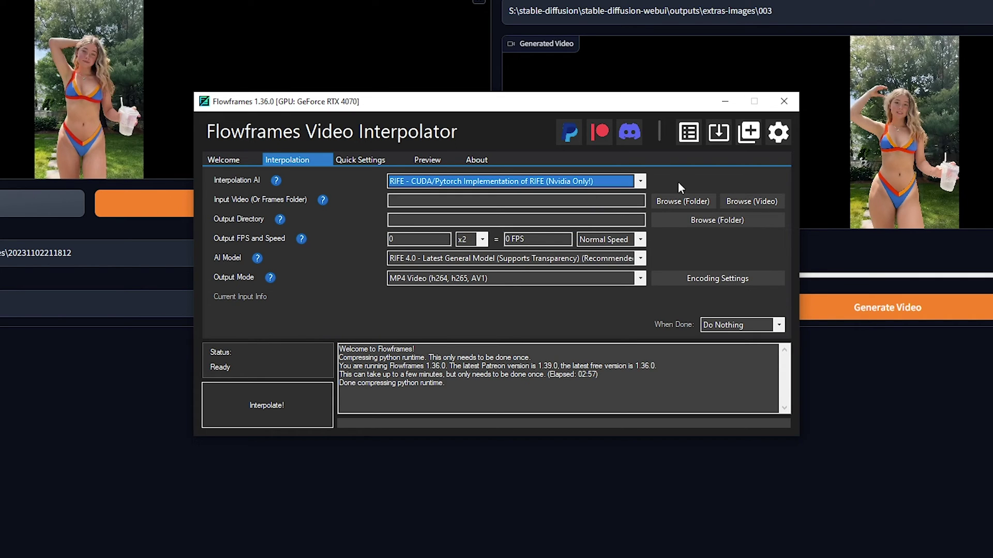
left_click(739, 202)
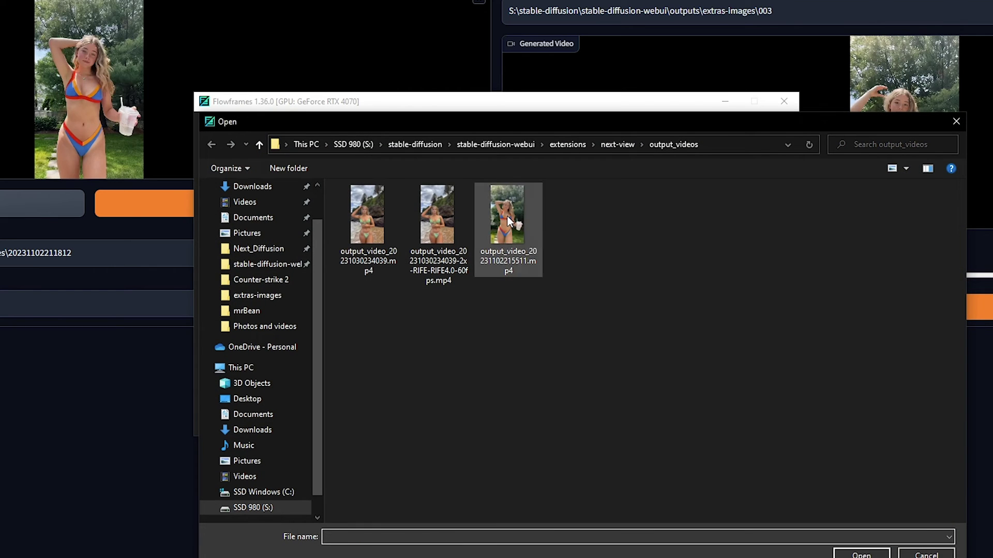
left_click(507, 219)
left_click(860, 555)
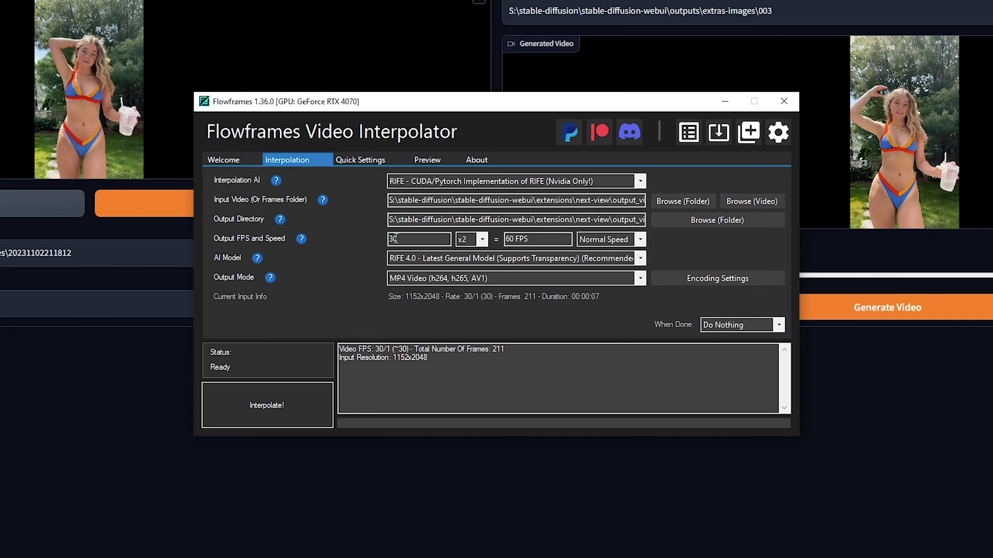
Keep the x2 multiplier and interpolate the video to 60 FPS.
left_click(482, 239)
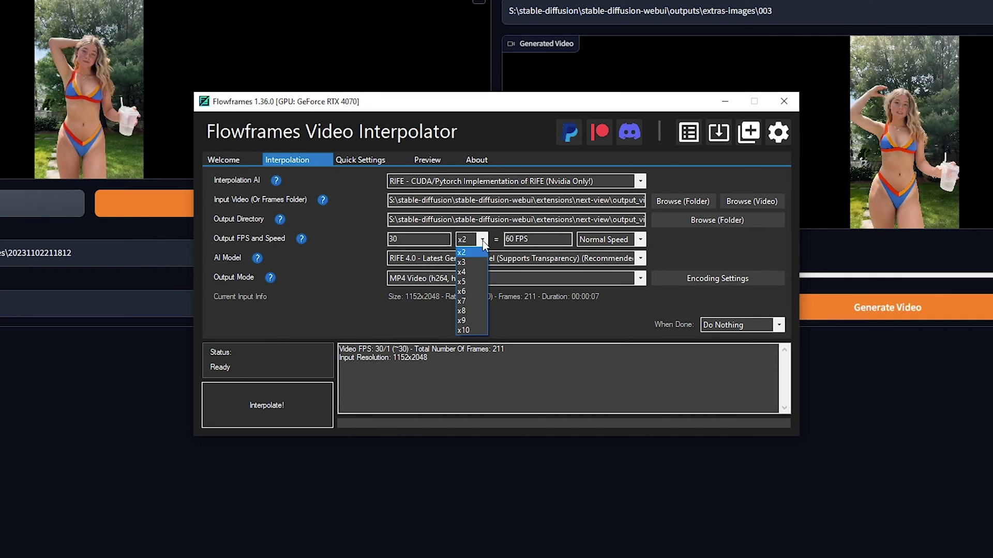
left_click(470, 253)
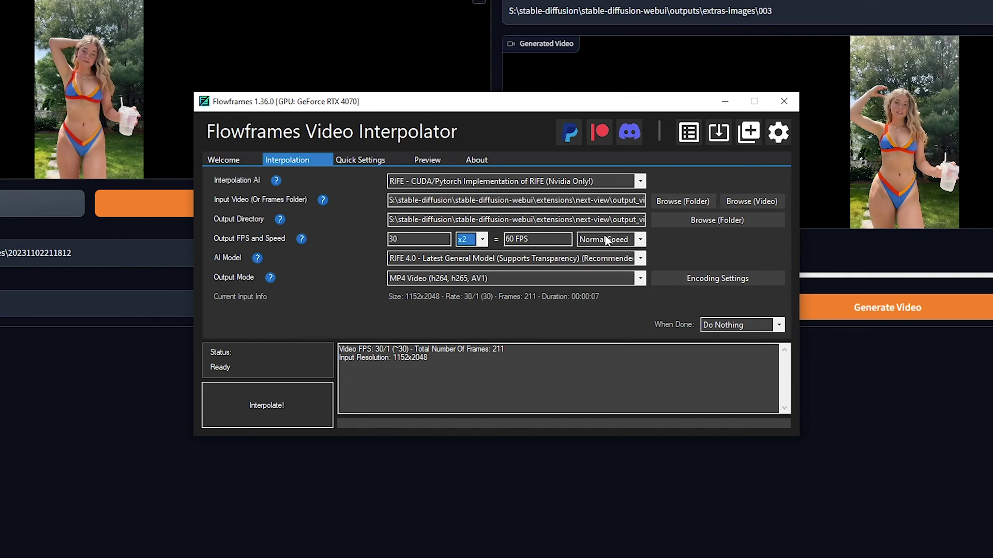
left_click(277, 405)
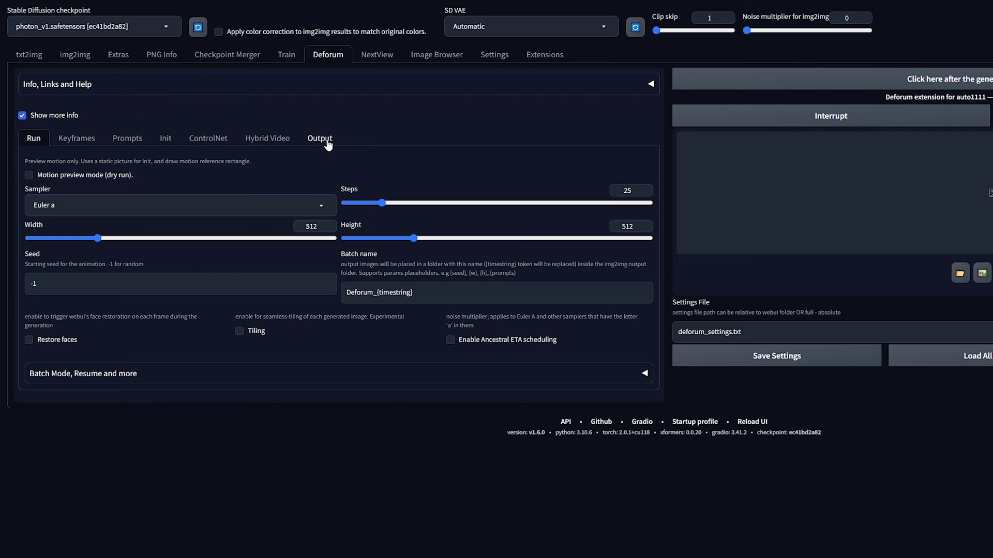
Drop the 211-frame output video into Deforum's Video to Interpolate and view the Video Upscaling options.
left_click(326, 143)
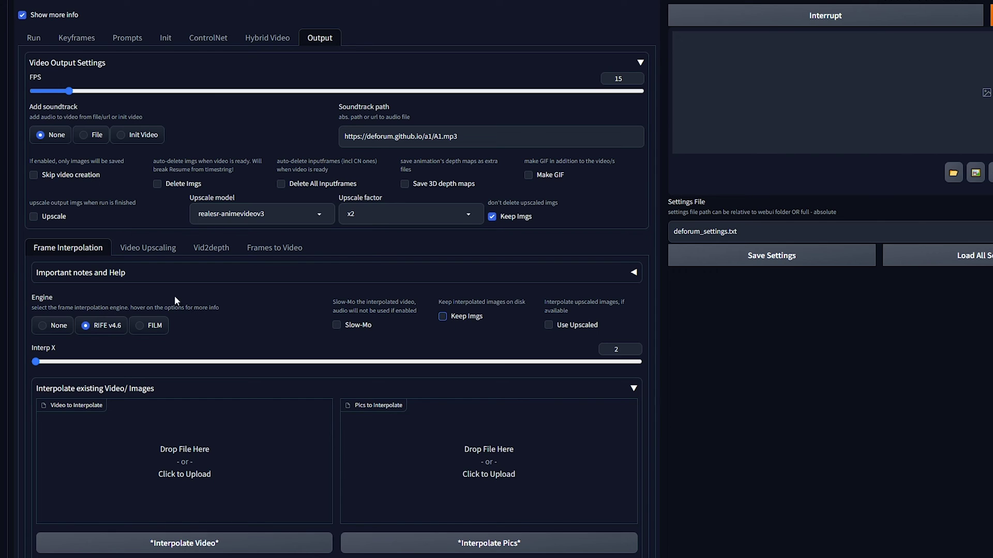
left_click_drag(94, 310, 203, 447)
scroll(699, 429, "down", 2)
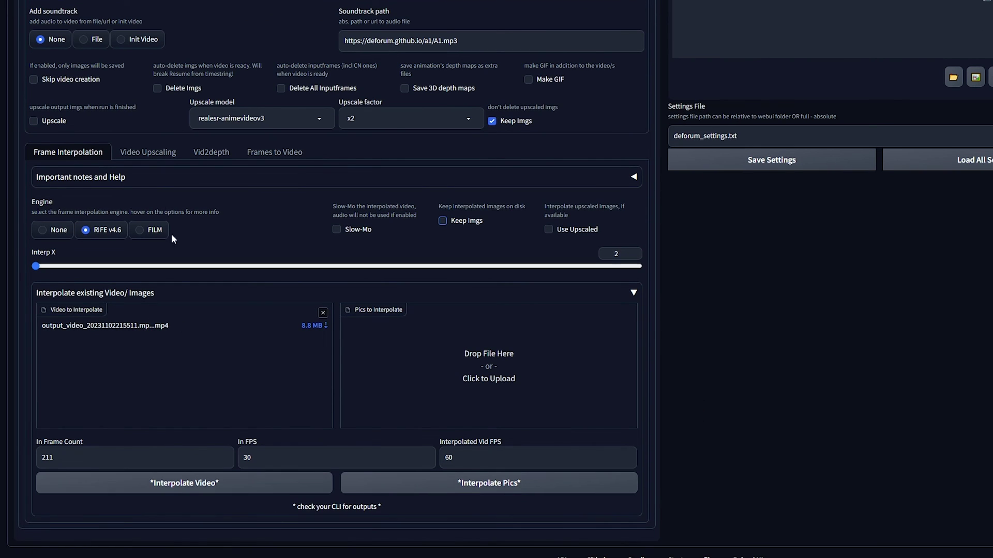
left_click(157, 155)
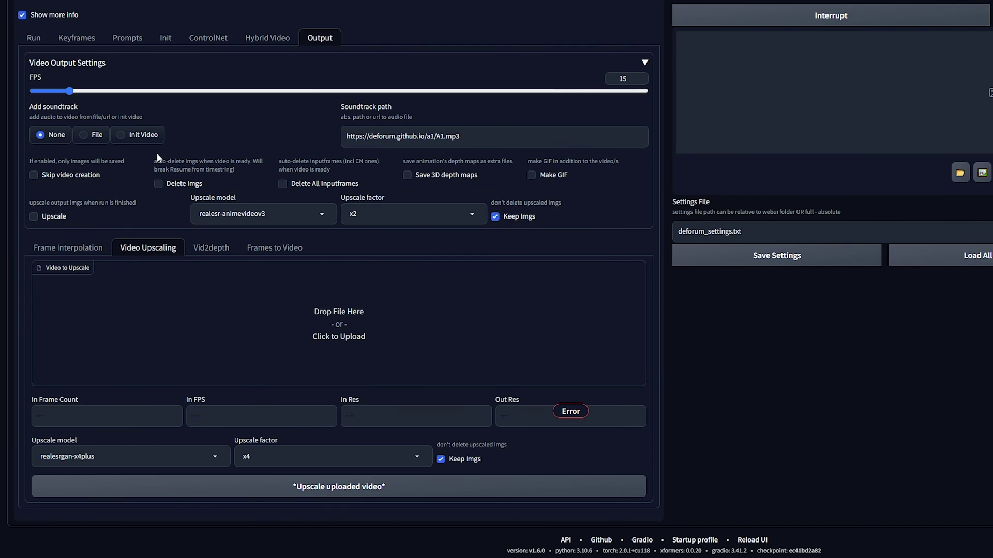